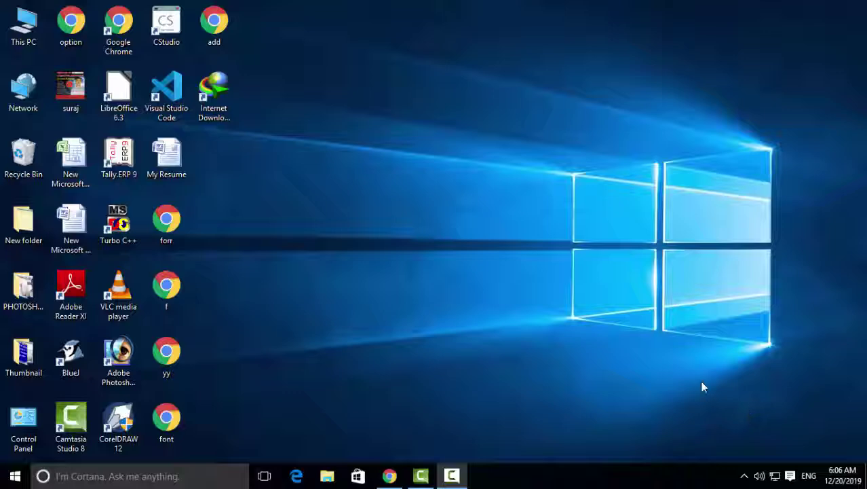
Refresh the desktop several times from its right-click menu
{"action": "right_click", "coordinate": [416, 85]}
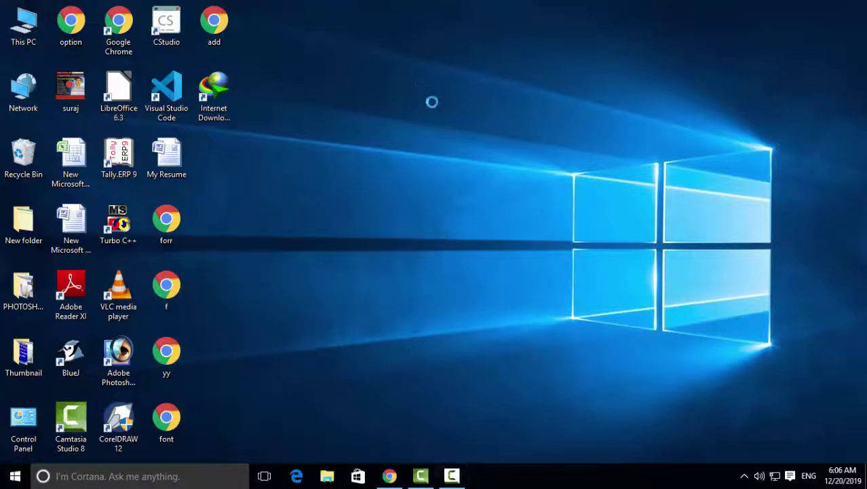
{"action": "left_click", "coordinate": [440, 121]}
{"action": "right_click", "coordinate": [441, 116]}
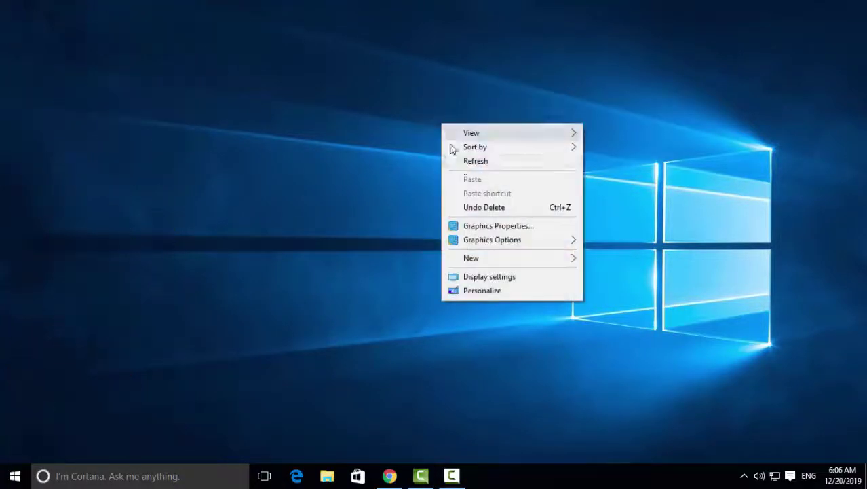
{"action": "right_click", "coordinate": [462, 165]}
{"action": "left_click", "coordinate": [482, 204]}
{"action": "right_click", "coordinate": [483, 206]}
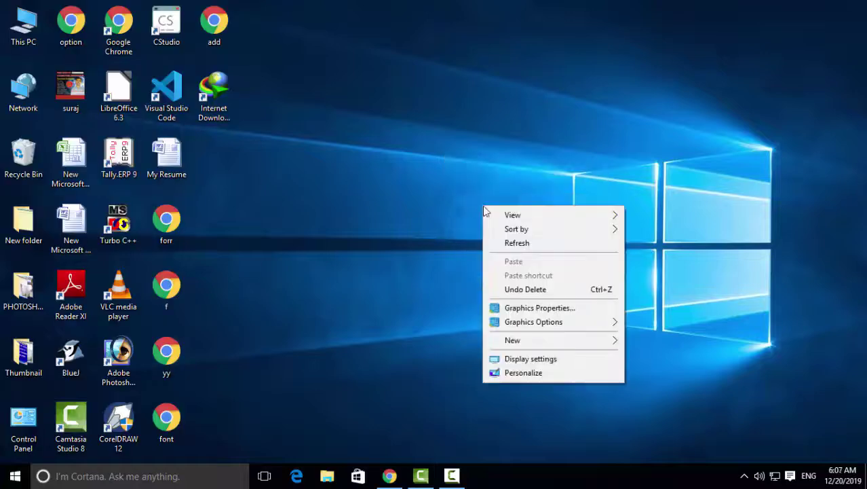
{"action": "left_click", "coordinate": [513, 244]}
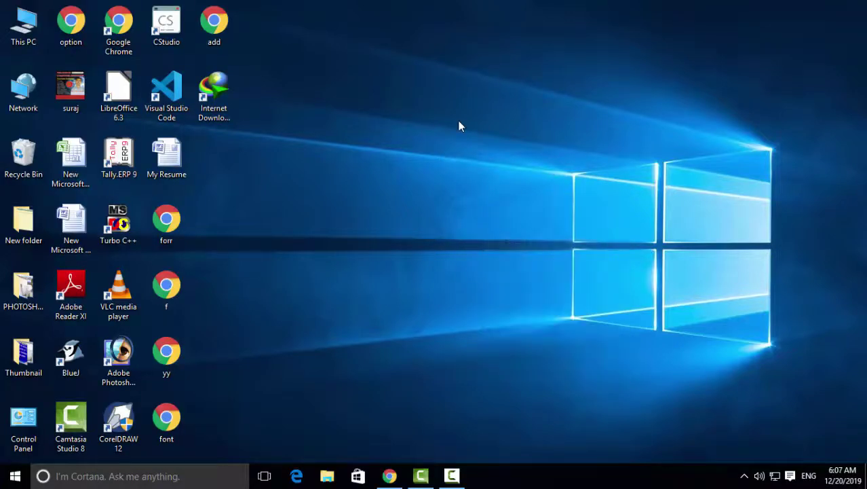
{"action": "right_click", "coordinate": [459, 122]}
{"action": "left_click", "coordinate": [481, 158]}
{"action": "right_click", "coordinate": [489, 156]}
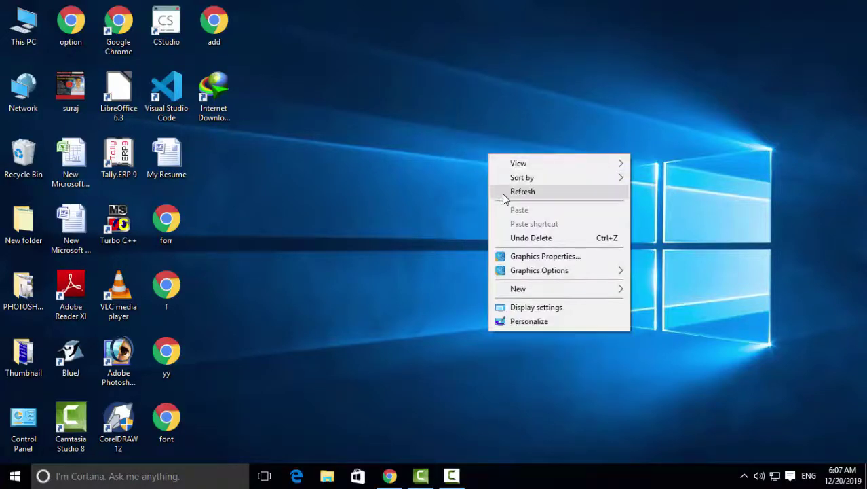
{"action": "left_click", "coordinate": [503, 193]}
{"action": "right_click", "coordinate": [503, 194]}
{"action": "left_click", "coordinate": [563, 232]}
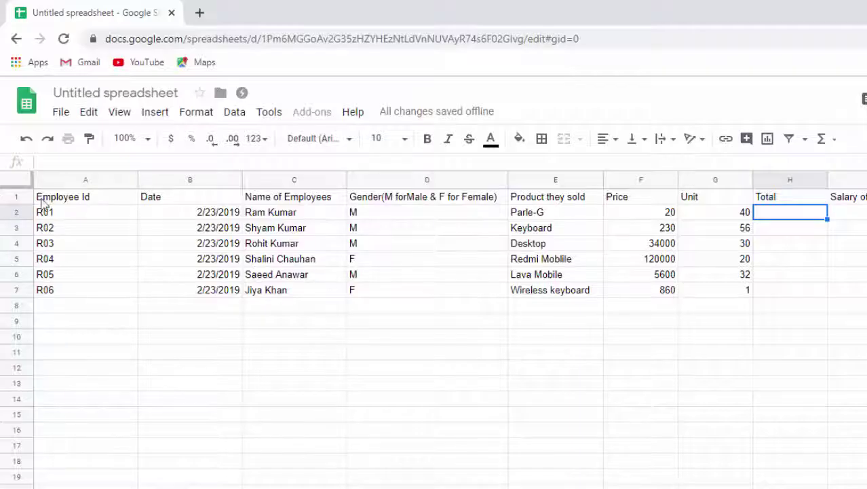
Make the employee table A1:I7 bold with font size 14
{"action": "left_click", "coordinate": [48, 198]}
{"action": "left_click_drag", "start_coordinate": [49, 202], "coordinate": [591, 327]}
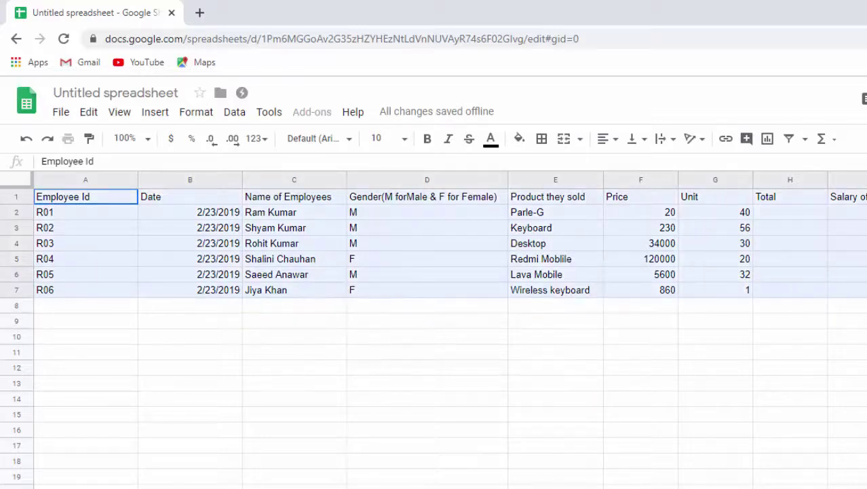
{"action": "mouse_move", "coordinate": [592, 326]}
{"action": "left_mouse_down"}
{"action": "mouse_move", "coordinate": [20, 282]}
{"action": "mouse_move", "coordinate": [275, 251]}
{"action": "left_mouse_up"}
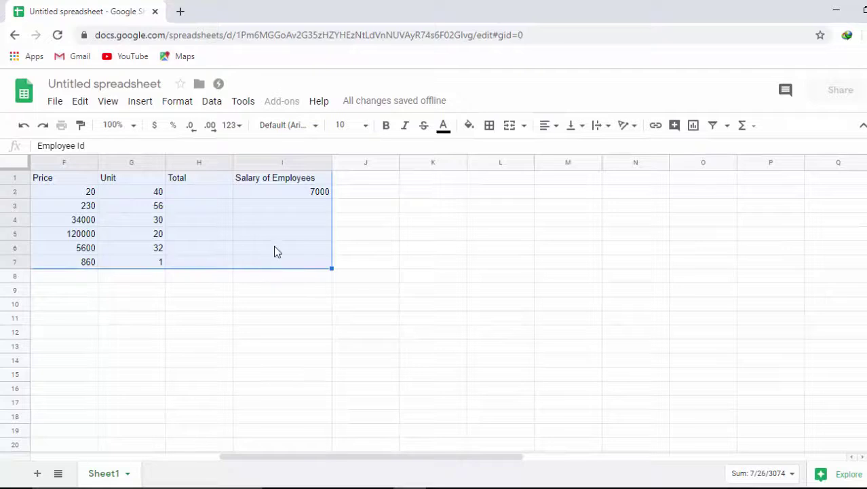
{"action": "left_click", "coordinate": [384, 126]}
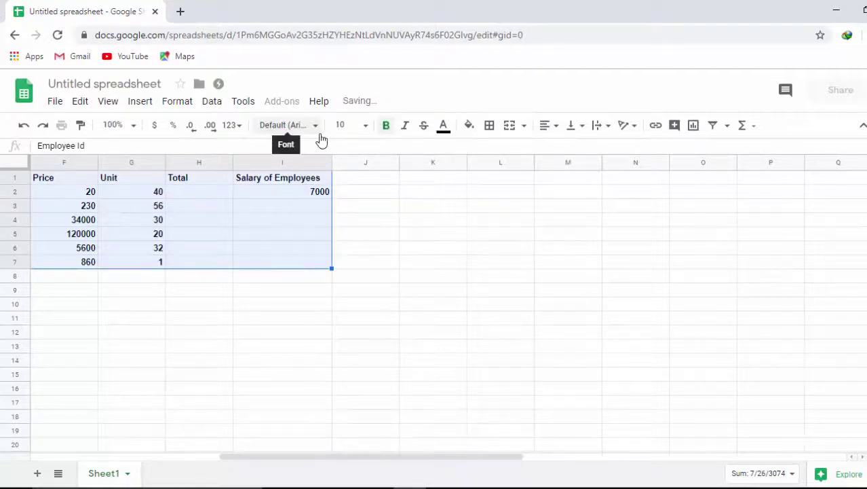
{"action": "left_click", "coordinate": [340, 125]}
{"action": "type", "text": "14"}
{"action": "key", "text": "Return"}
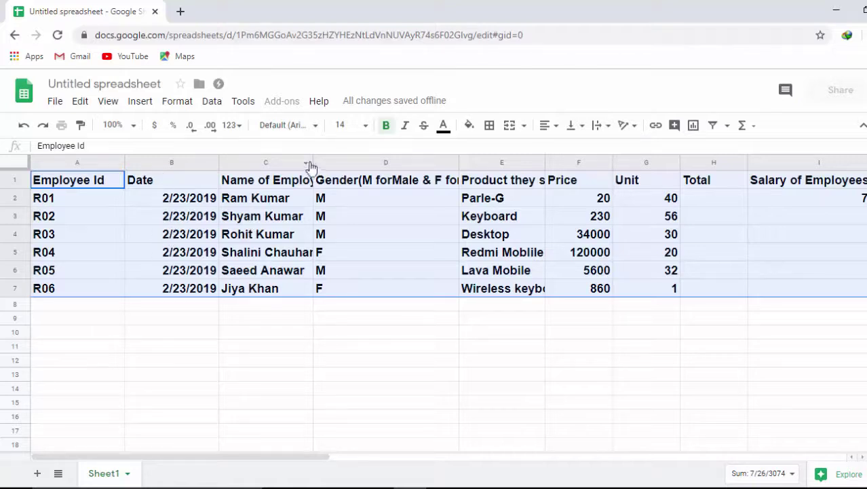
Widen column C for the names and column D to show the full Gender header
{"action": "left_click_drag", "start_coordinate": [313, 163], "coordinate": [347, 185]}
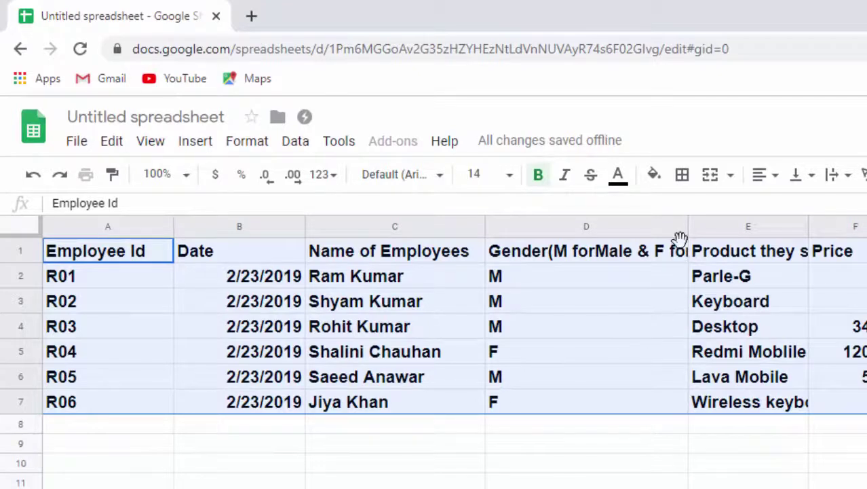
{"action": "left_click_drag", "start_coordinate": [688, 230], "coordinate": [713, 246]}
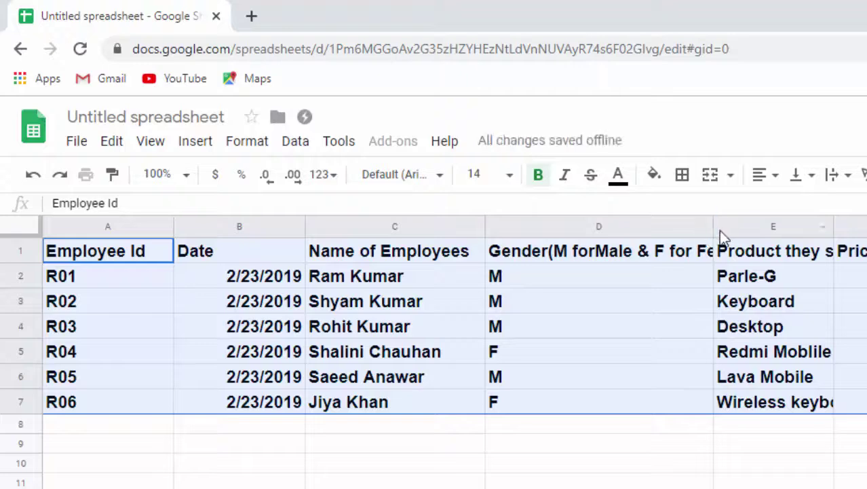
{"action": "mouse_move", "coordinate": [713, 232]}
{"action": "left_mouse_down"}
{"action": "mouse_move", "coordinate": [762, 244]}
{"action": "mouse_move", "coordinate": [751, 264]}
{"action": "left_mouse_up"}
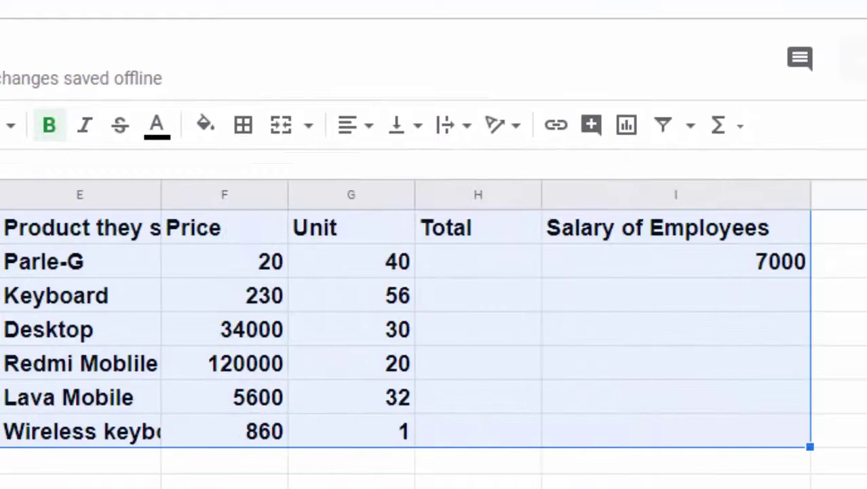
Enter the Total formula =F2*G2 in cell H2
{"action": "scroll", "coordinate": [434, 333], "scroll_direction": "right", "scroll_amount": 3}
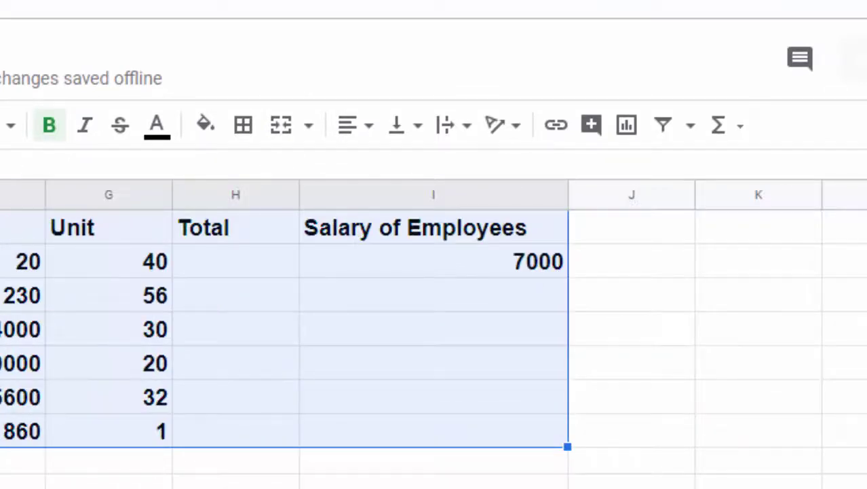
{"action": "scroll", "coordinate": [435, 332], "scroll_direction": "left", "scroll_amount": 1}
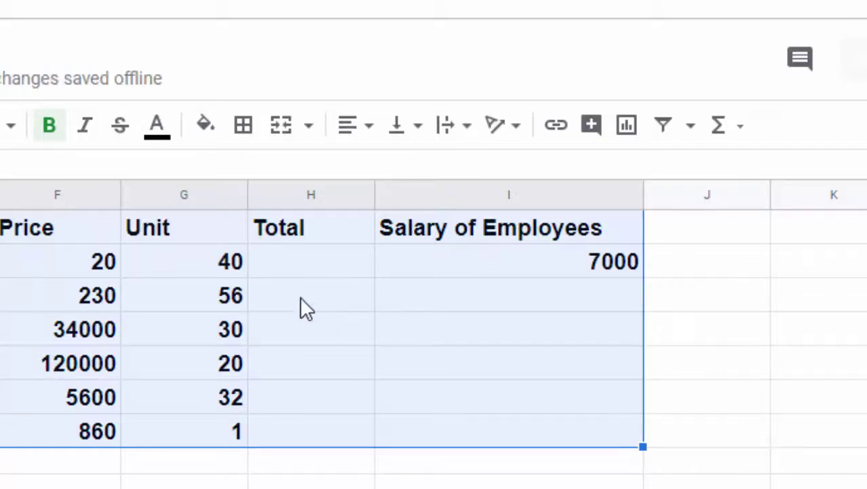
{"action": "left_click", "coordinate": [458, 196]}
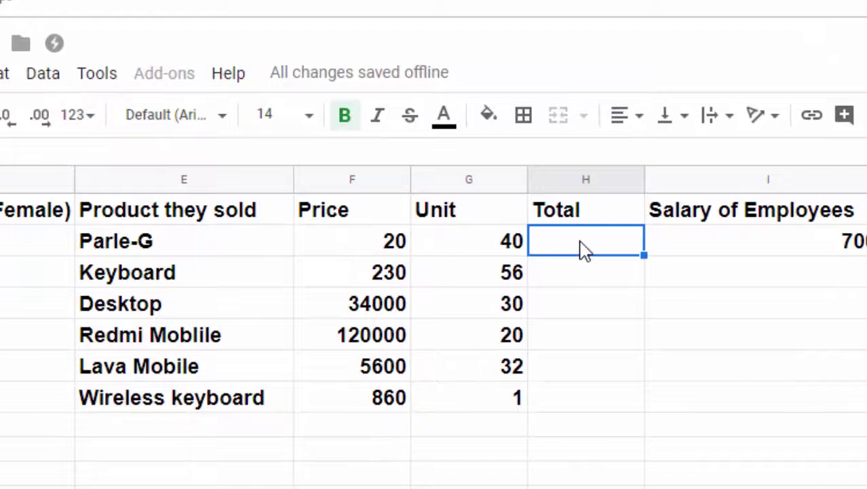
{"action": "type", "text": "="}
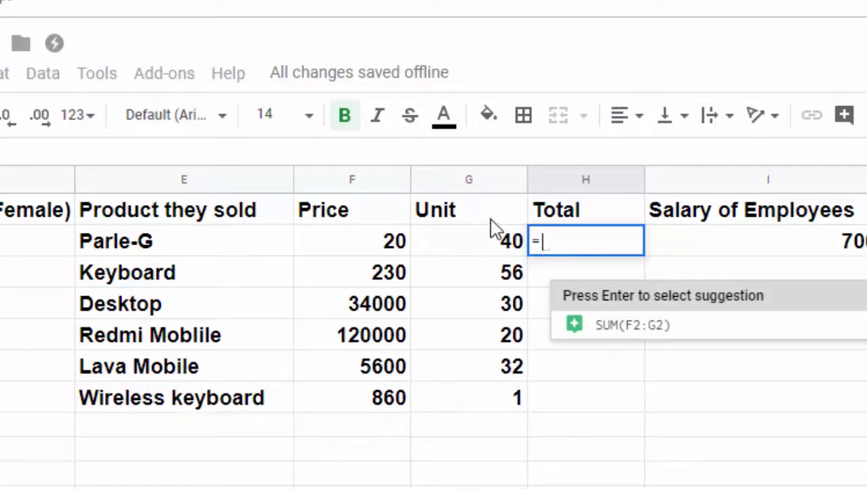
{"action": "left_click", "coordinate": [392, 248]}
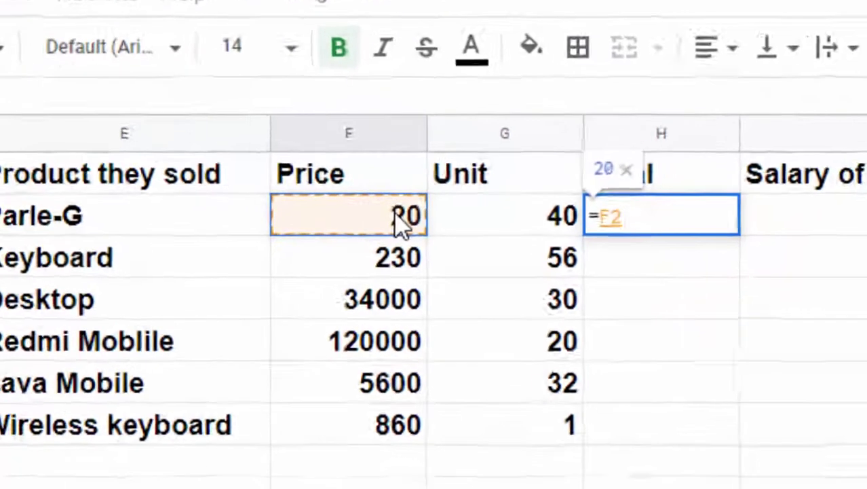
{"action": "type", "text": "*"}
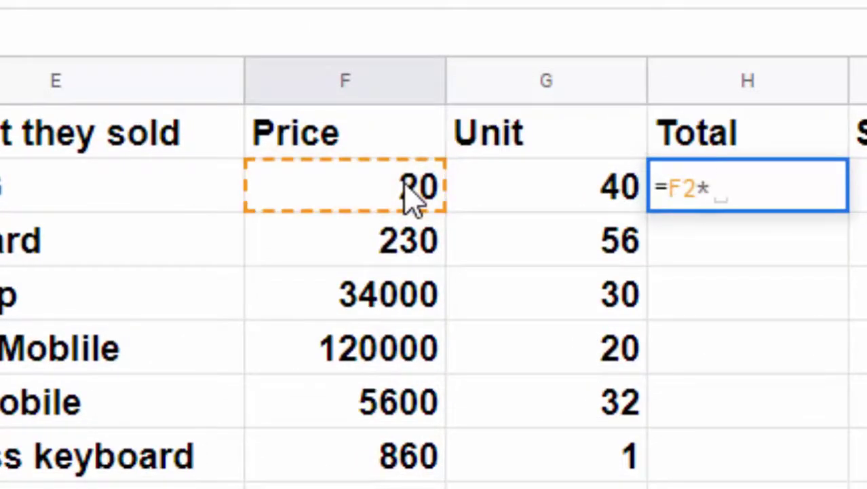
{"action": "left_click", "coordinate": [556, 200]}
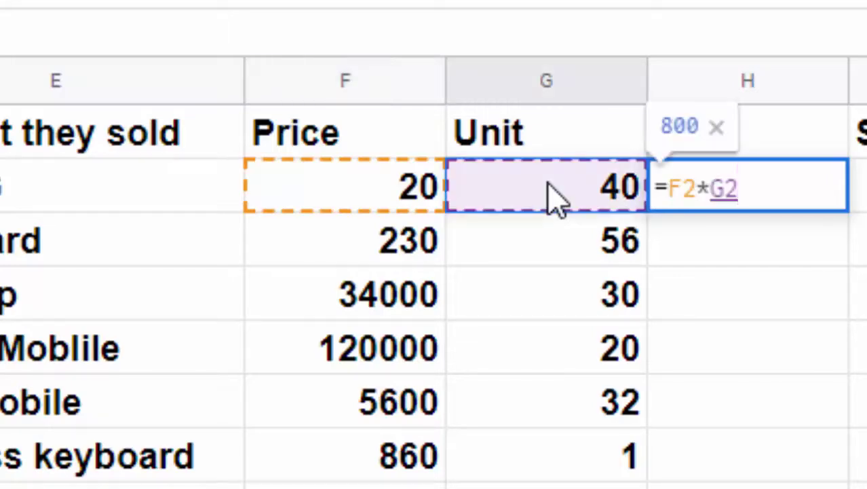
{"action": "key", "text": "Return"}
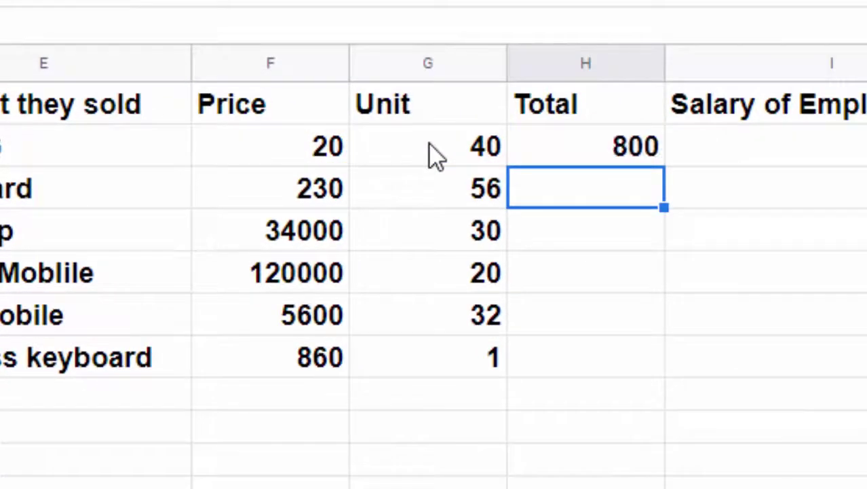
Copy the H2 Total formula down through H7
{"action": "left_click", "coordinate": [600, 159]}
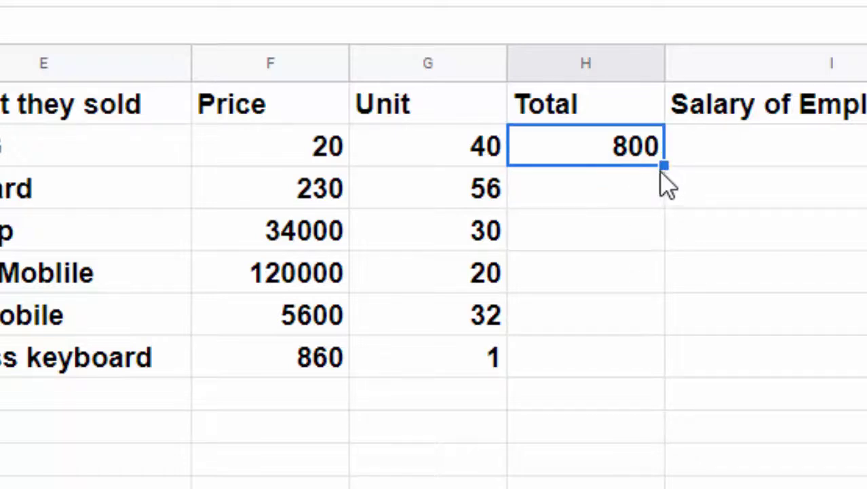
{"action": "left_click_drag", "start_coordinate": [662, 167], "coordinate": [666, 368]}
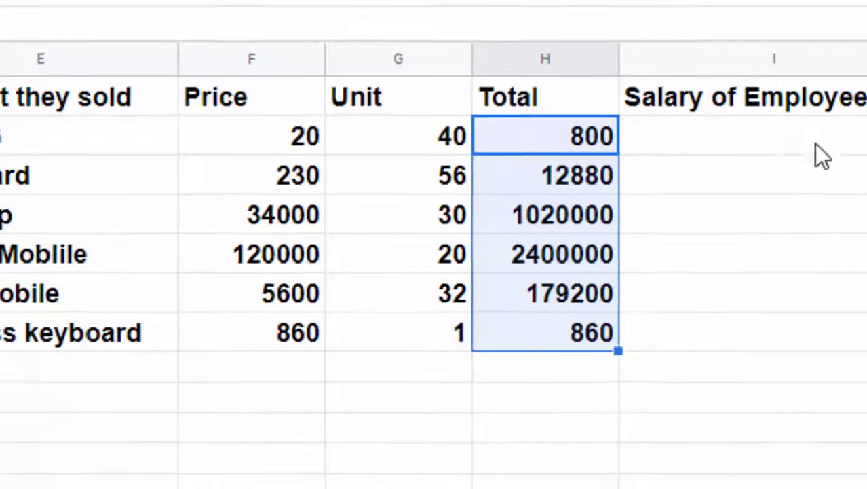
{"action": "left_click", "coordinate": [747, 123]}
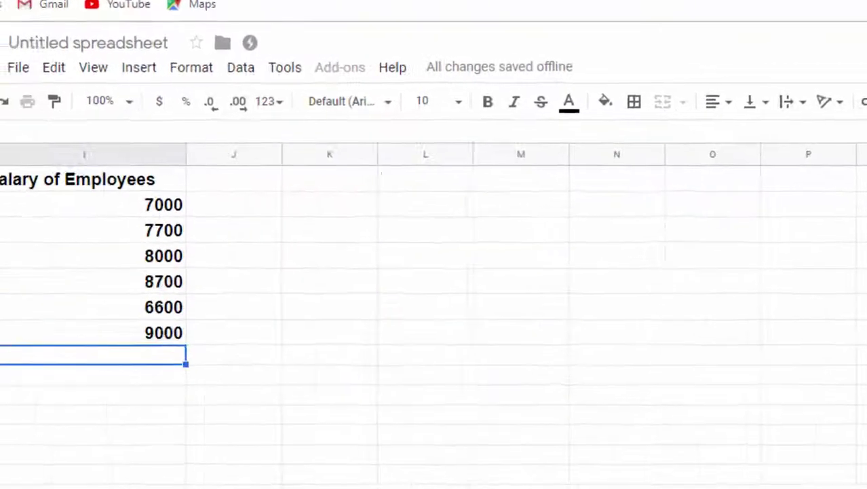
Enter the salary comparison =I2>5000 in cell J2
{"action": "scroll", "coordinate": [434, 305], "scroll_direction": "left", "scroll_amount": 5}
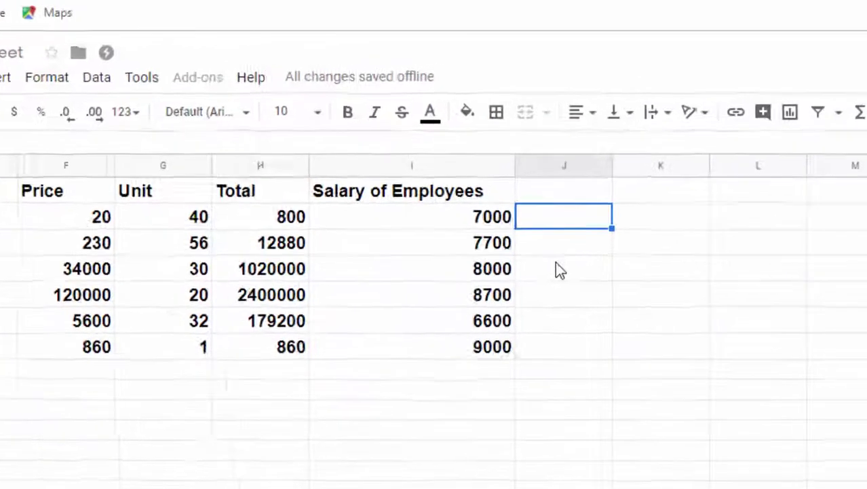
{"action": "type", "text": "="}
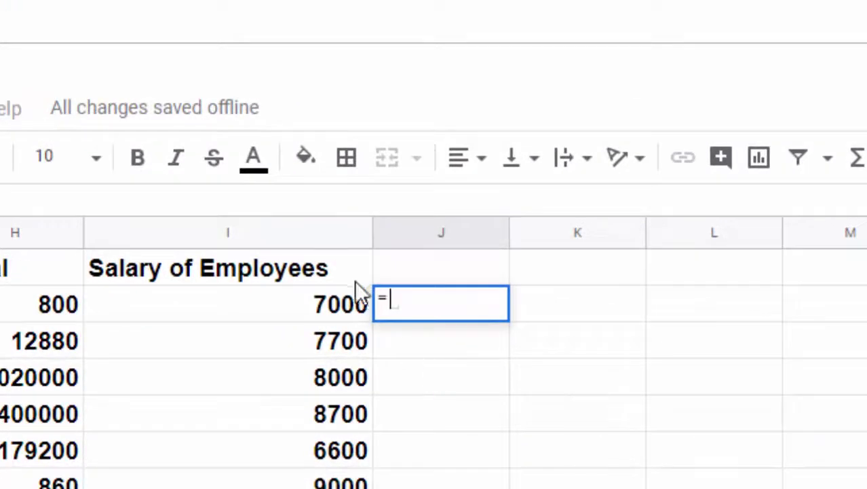
{"action": "left_click", "coordinate": [289, 300]}
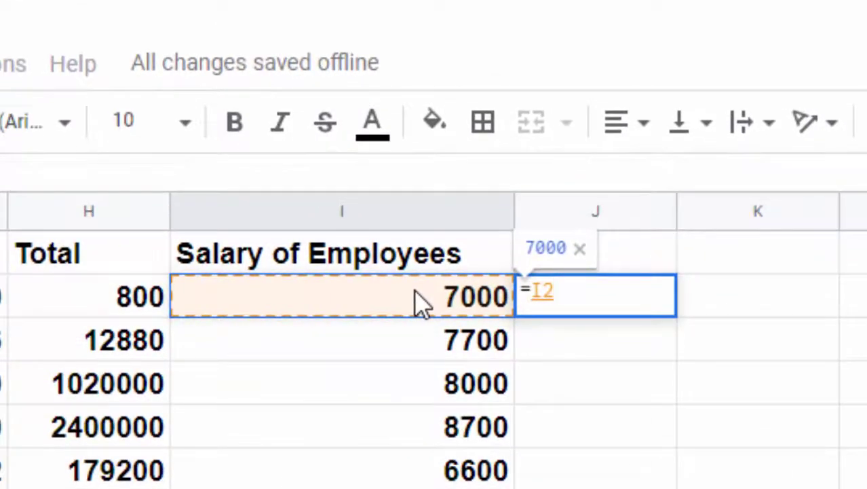
{"action": "type", "text": "> "}
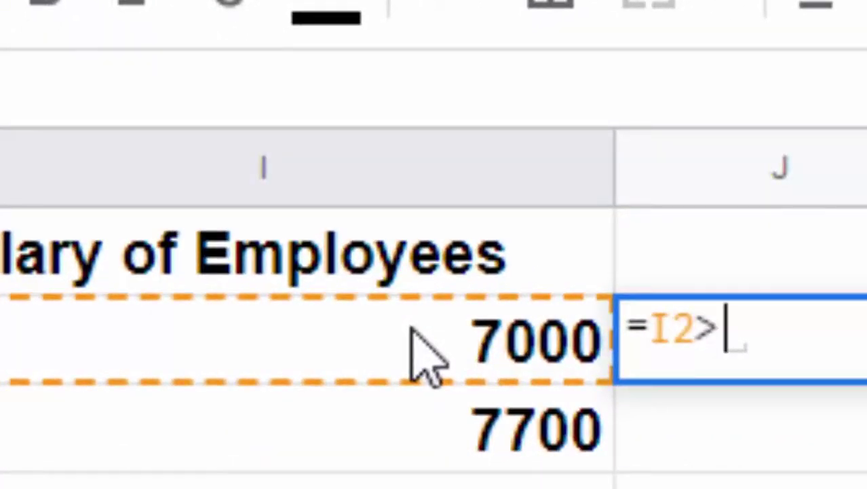
{"action": "type", "text": "5"}
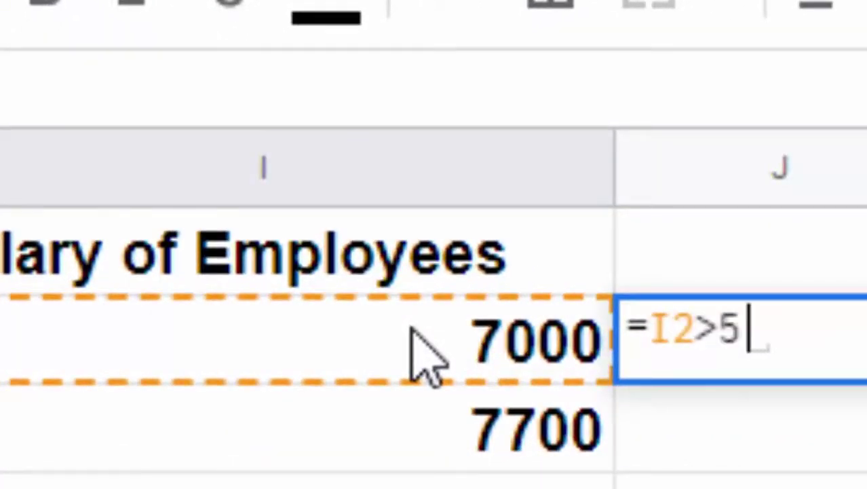
{"action": "key", "text": "Return"}
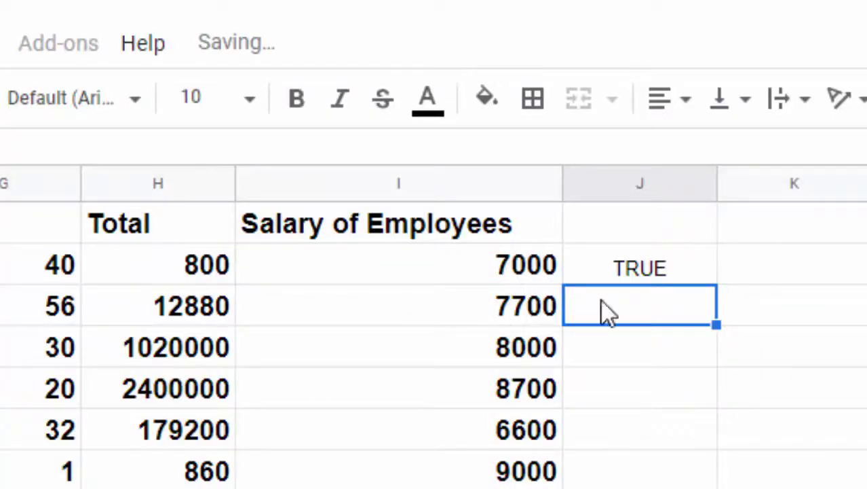
Fill the J2 salary check down through J7 so all rows show TRUE
{"action": "left_click", "coordinate": [632, 270]}
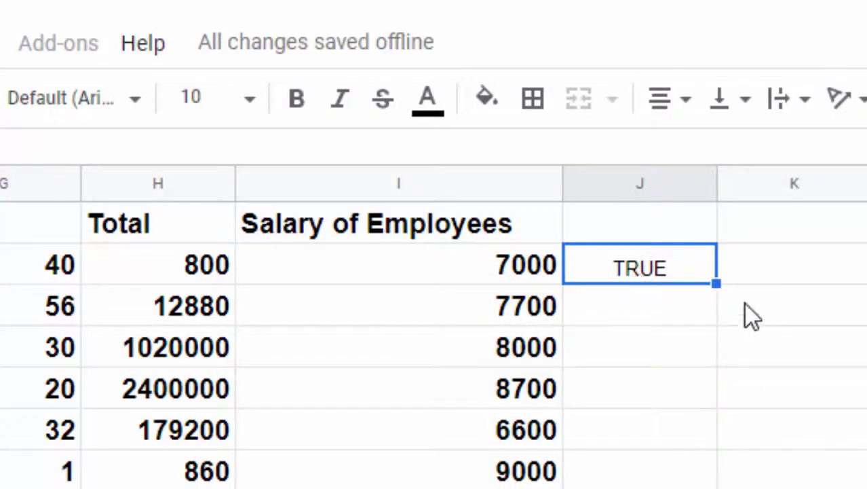
{"action": "left_click_drag", "start_coordinate": [716, 282], "coordinate": [724, 458]}
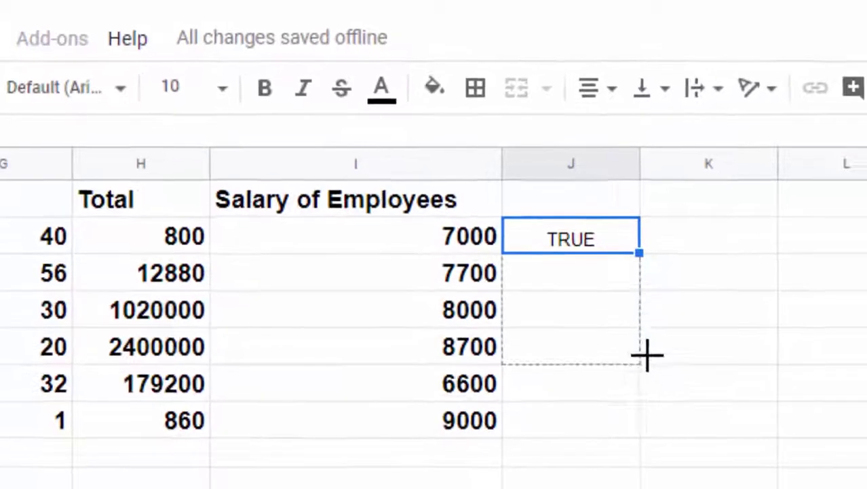
{"action": "left_click_drag", "start_coordinate": [631, 400], "coordinate": [633, 406]}
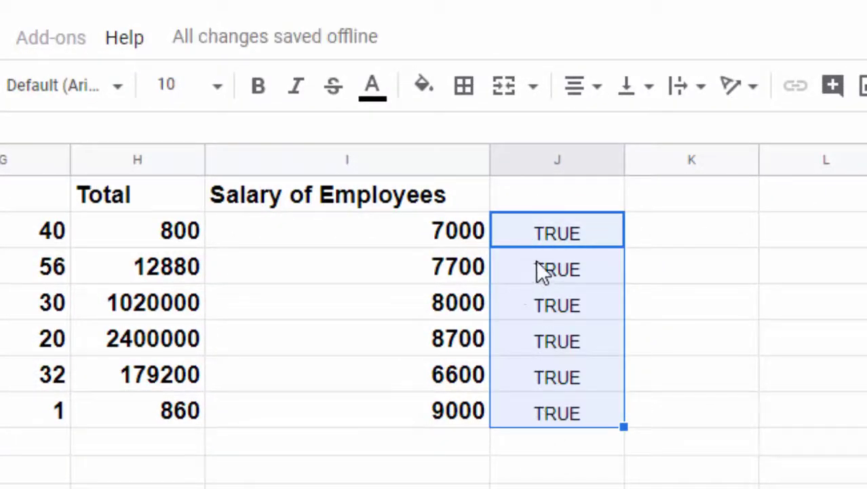
{"action": "left_click", "coordinate": [556, 235]}
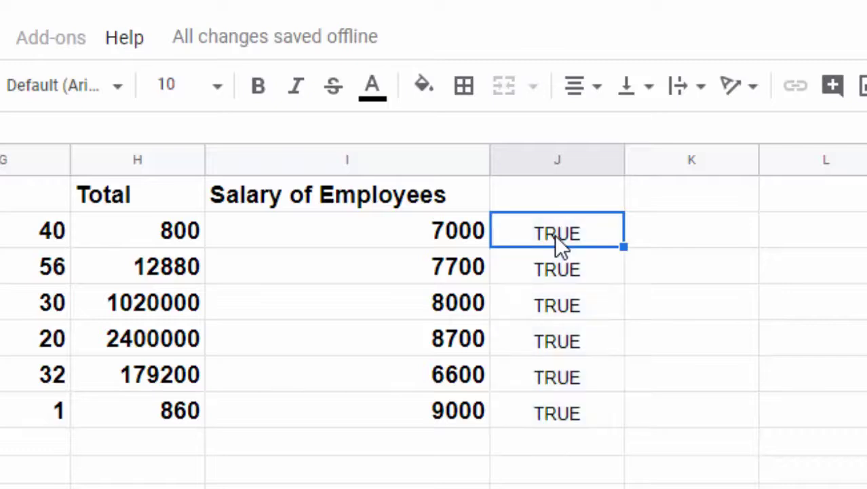
Change J2's check to =I2>8500 and copy it down through J7
{"action": "double_click", "coordinate": [554, 234]}
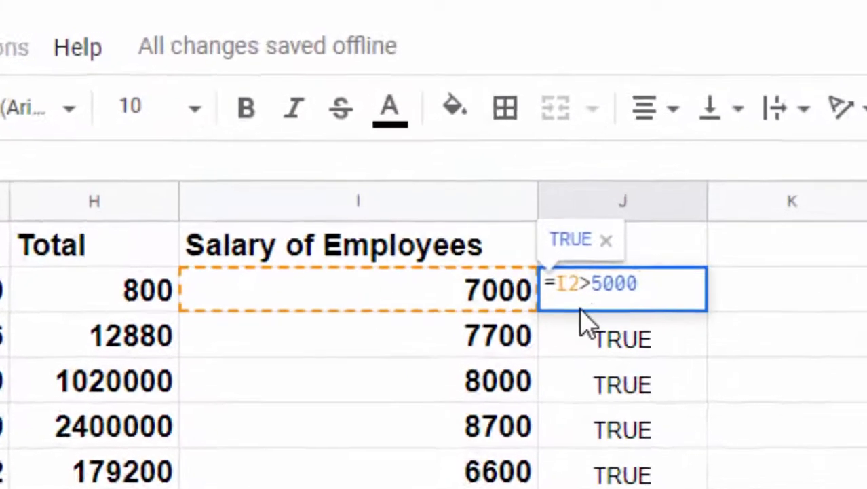
{"action": "key", "text": "BackSpace"}
{"action": "key", "text": "BackSpace"}
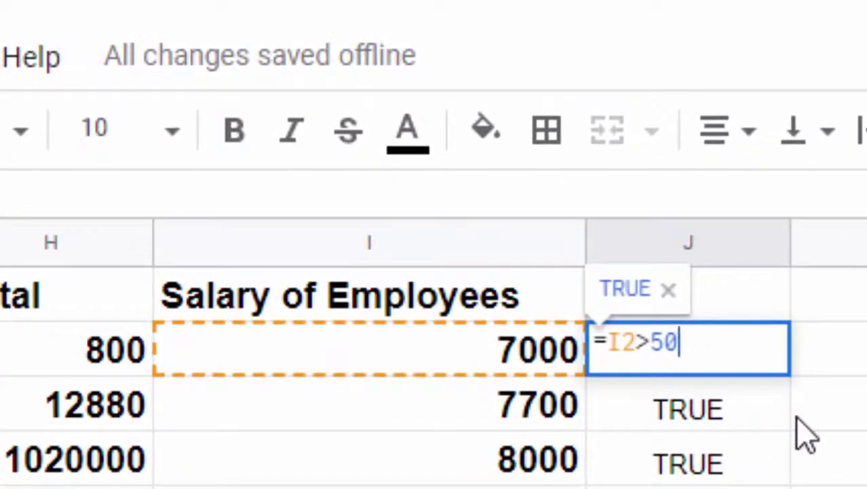
{"action": "key", "text": "BackSpace"}
{"action": "key", "text": "BackSpace"}
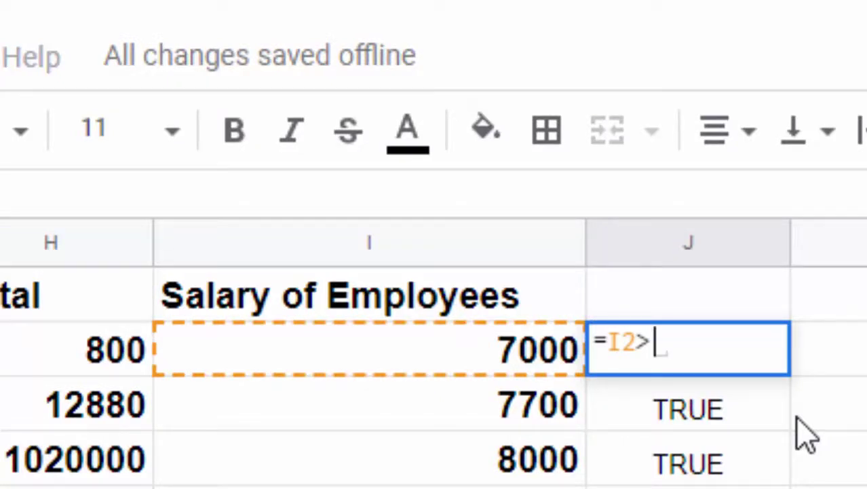
{"action": "type", "text": "1"}
{"action": "key", "text": "BackSpace"}
{"action": "type", "text": "9"}
{"action": "key", "text": "BackSpace"}
{"action": "type", "text": "85"}
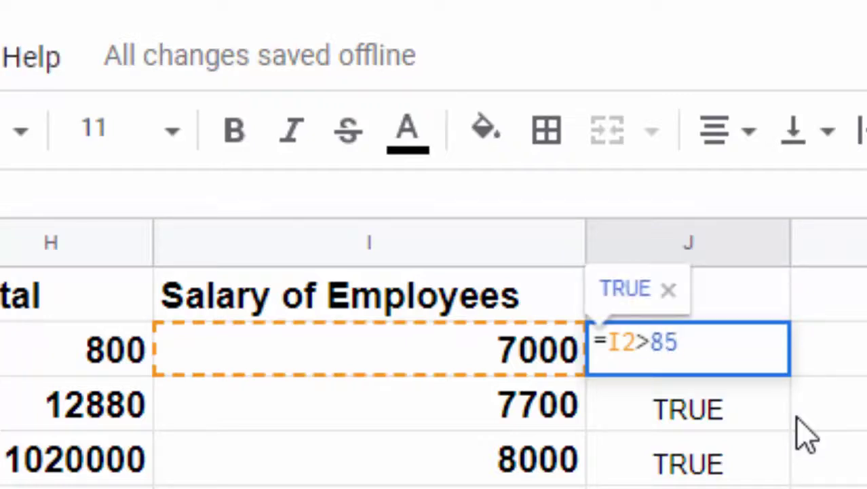
{"action": "type", "text": "00"}
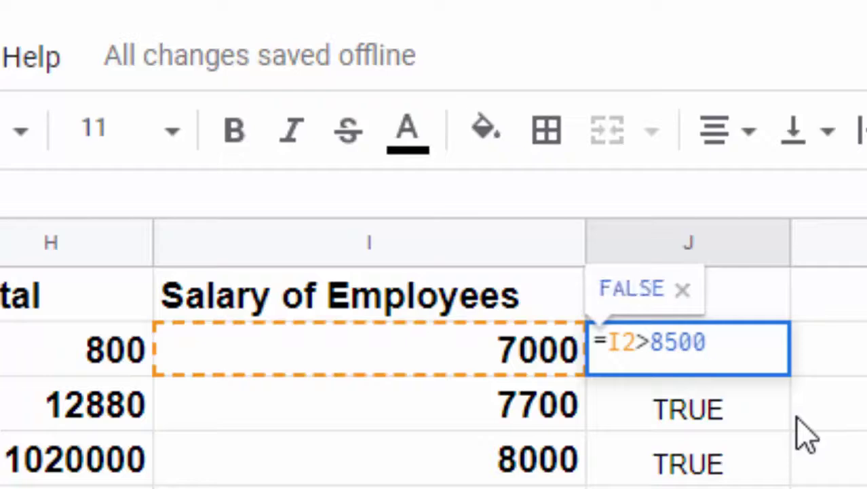
{"action": "key", "text": "Return"}
{"action": "left_click", "coordinate": [431, 228]}
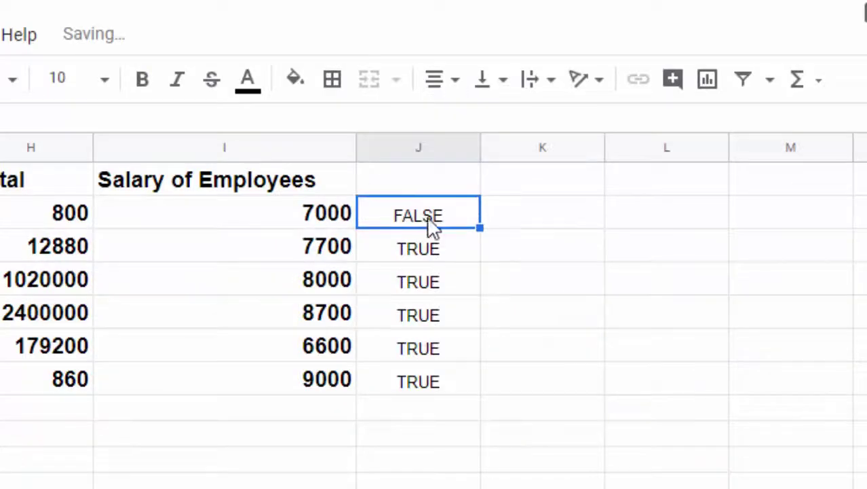
{"action": "left_click_drag", "start_coordinate": [480, 228], "coordinate": [485, 390]}
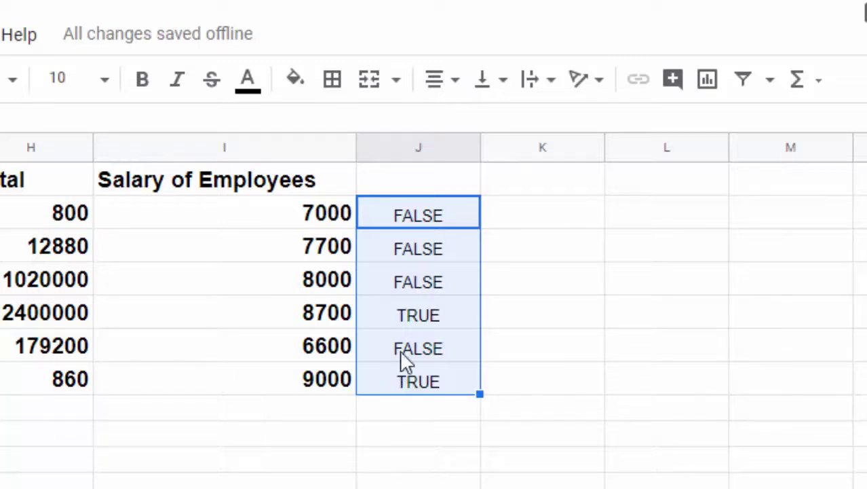
Reopen J2's =I2>8500 formula and trim the threshold, typing 00," to rework it
{"action": "key", "text": "F2"}
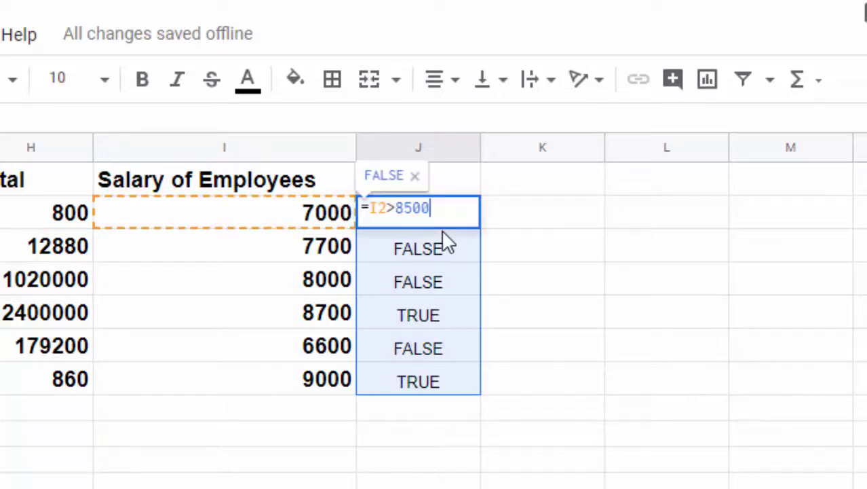
{"action": "key", "text": "BackSpace"}
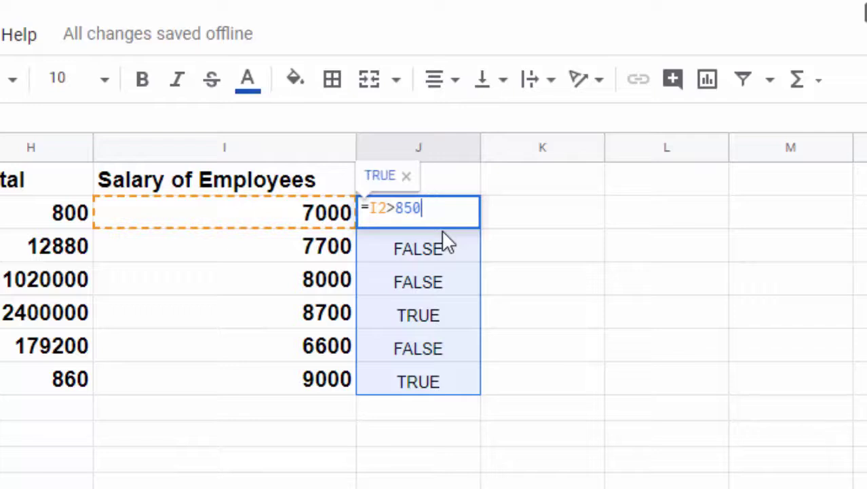
{"action": "key", "text": "BackSpace"}
{"action": "type", "text": "0"}
{"action": "type", "text": "0"}
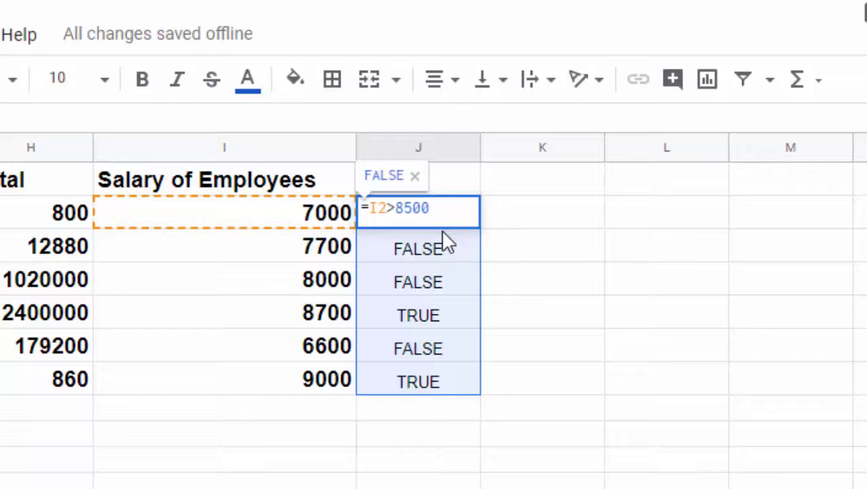
{"action": "type", "text": ","}
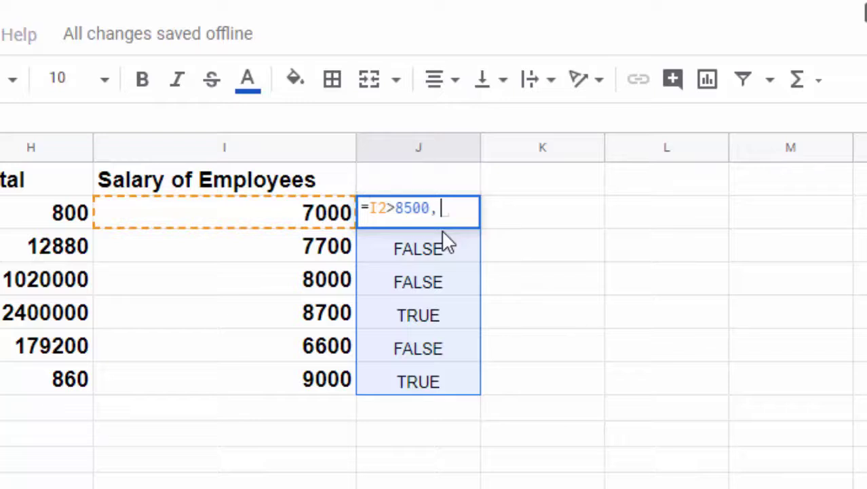
{"action": "type", "text": "\""}
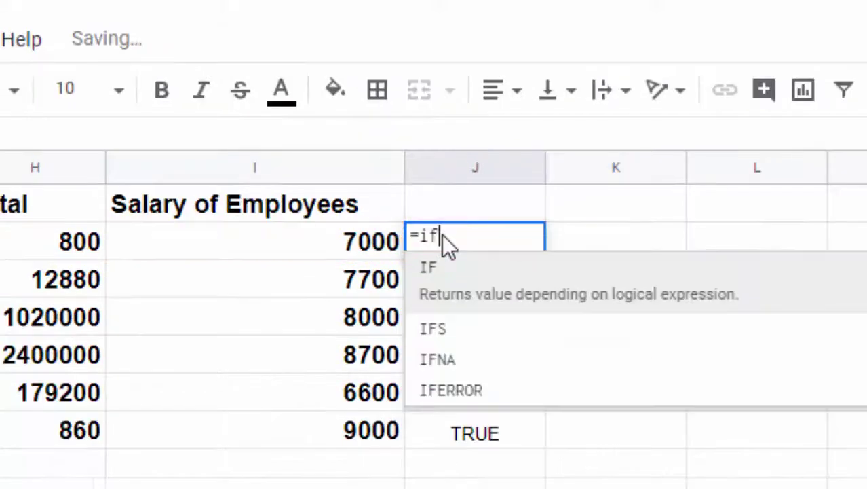
Enter =if(I2<6000,"D","C") in J2 and copy it down through J7
{"action": "type", "text": "("}
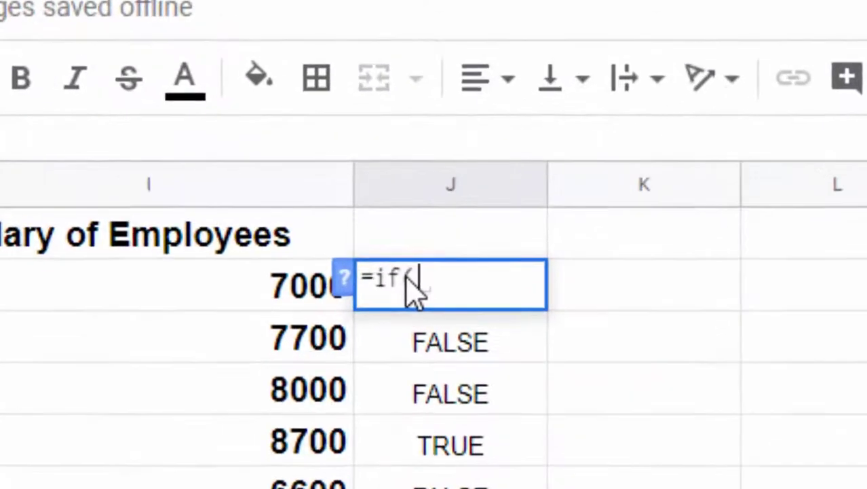
{"action": "left_click", "coordinate": [296, 279]}
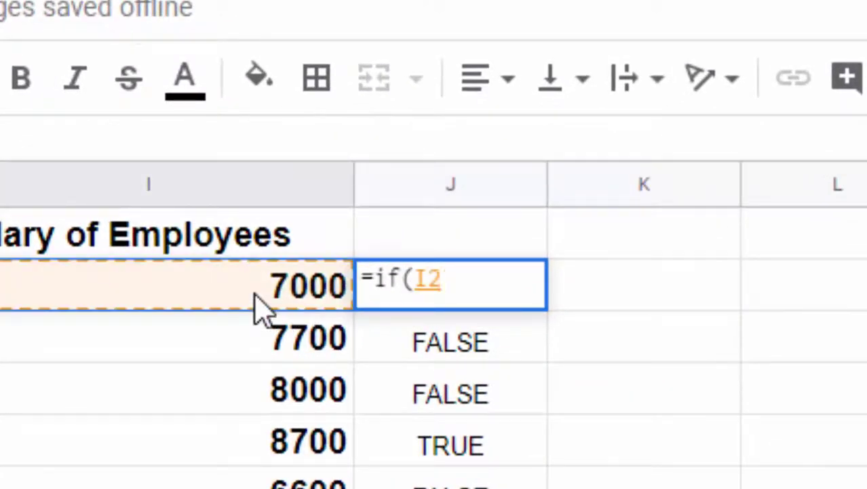
{"action": "type", "text": "<"}
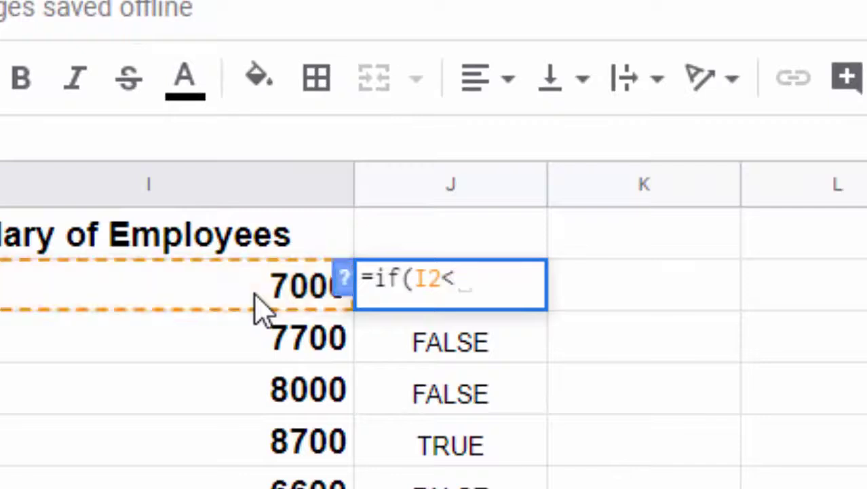
{"action": "type", "text": "6000"}
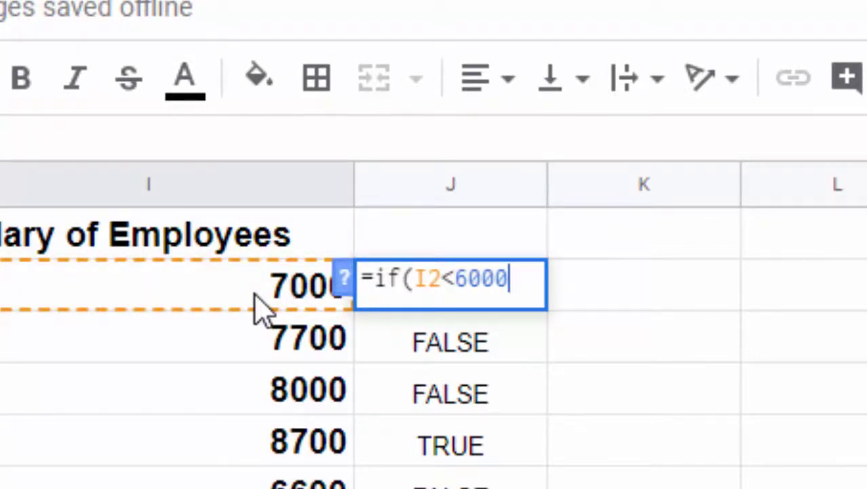
{"action": "type", "text": ",\""}
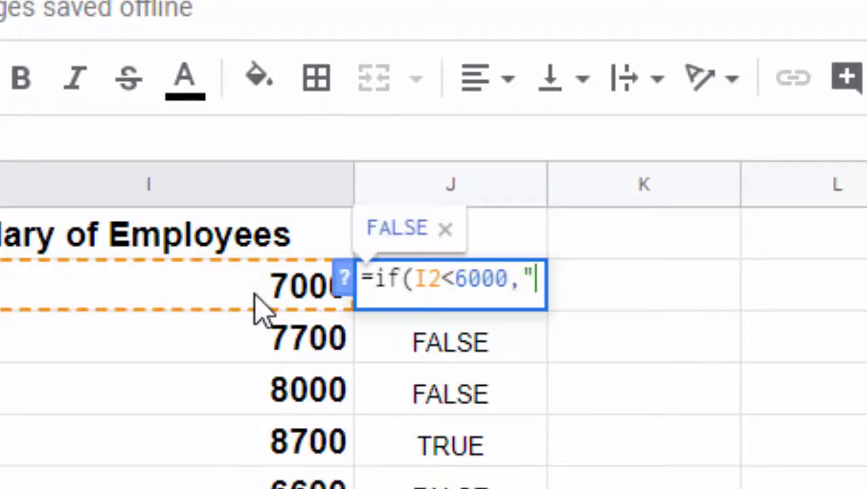
{"action": "type", "text": "D"}
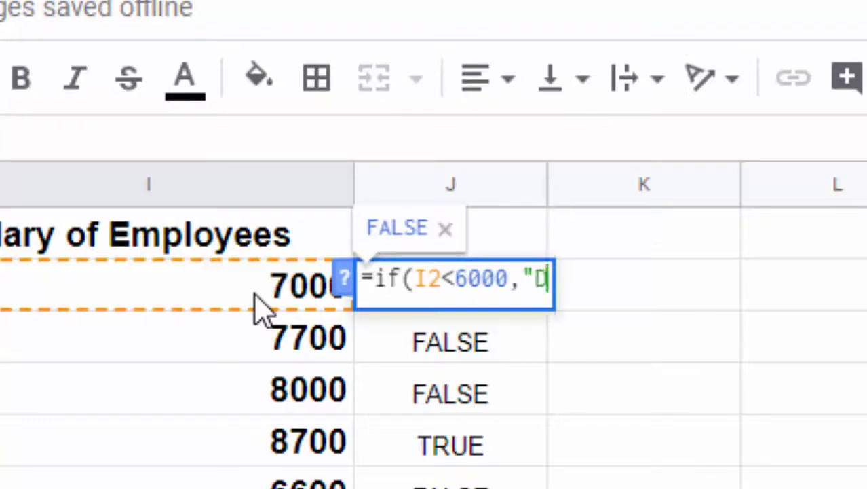
{"action": "type", "text": "\","}
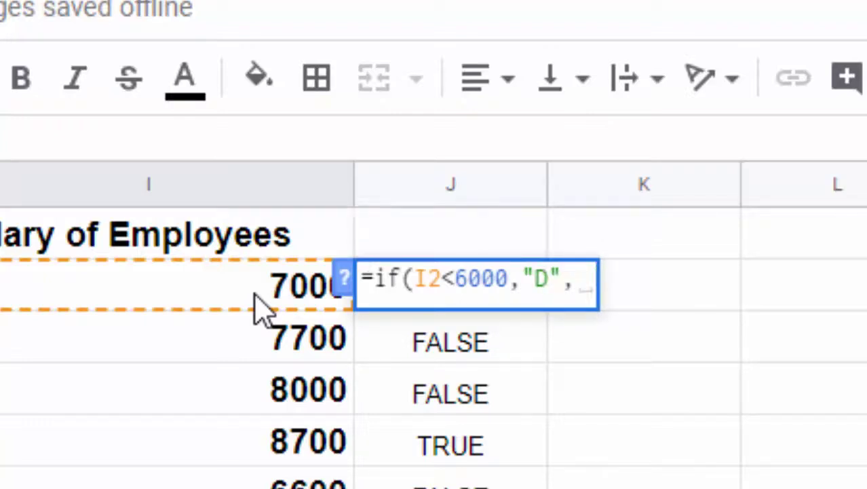
{"action": "type", "text": "\""}
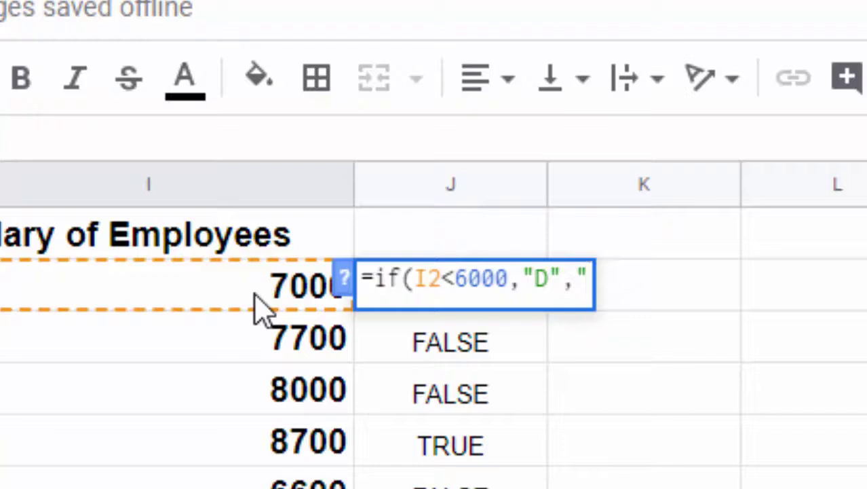
{"action": "type", "text": "C\""}
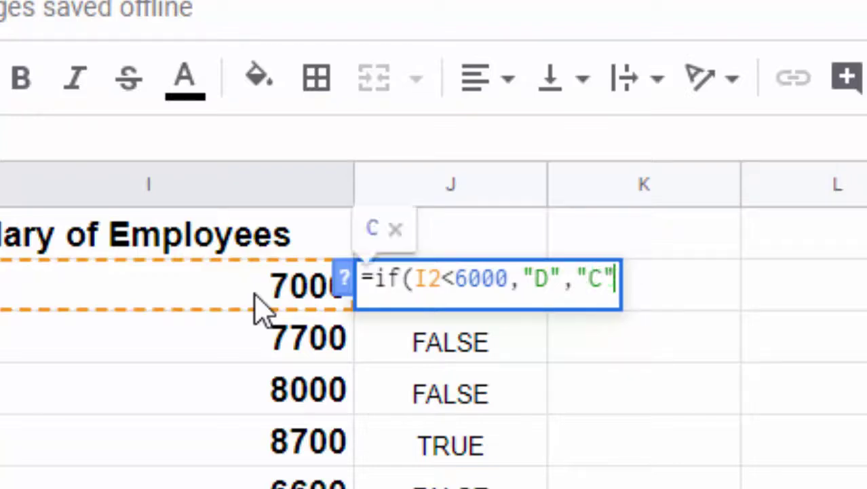
{"action": "type", "text": ")"}
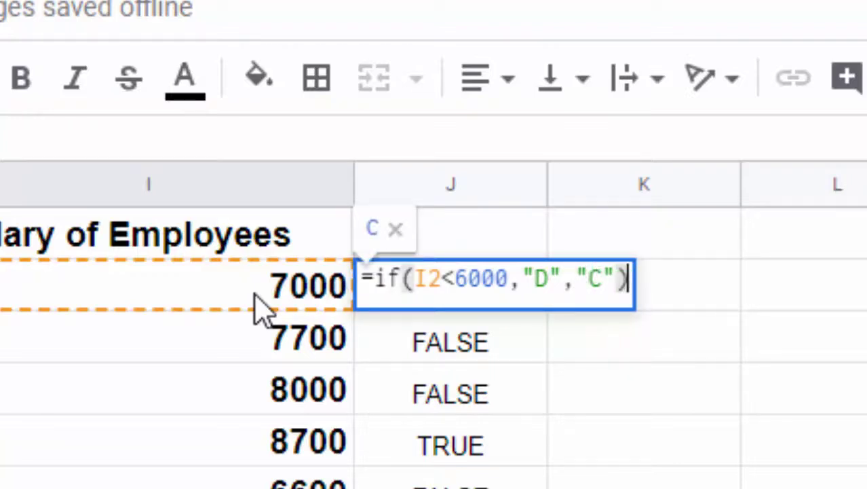
{"action": "key", "text": "Return"}
{"action": "left_click", "coordinate": [459, 306]}
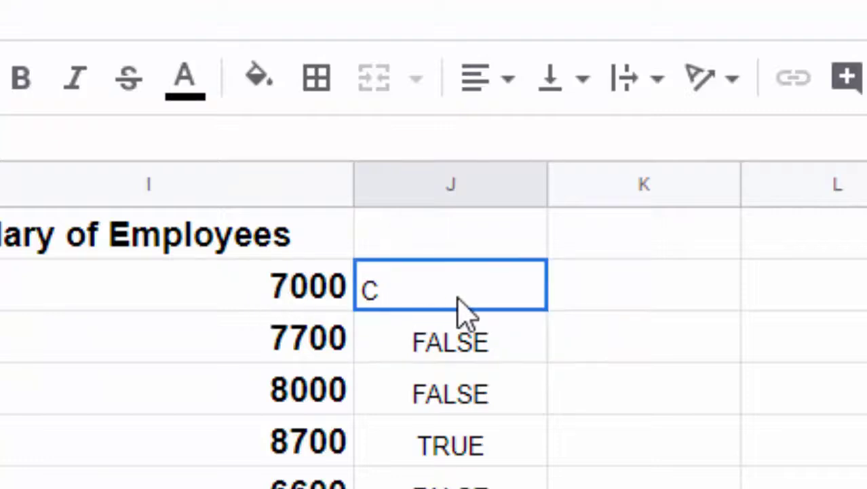
{"action": "left_click_drag", "start_coordinate": [543, 299], "coordinate": [543, 485]}
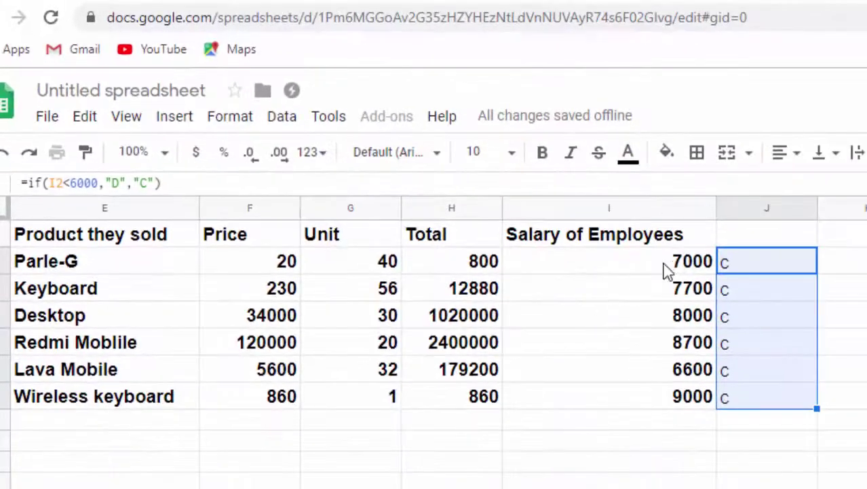
Change the first salary in I2 from 7000 to 5000
{"action": "left_click", "coordinate": [668, 266]}
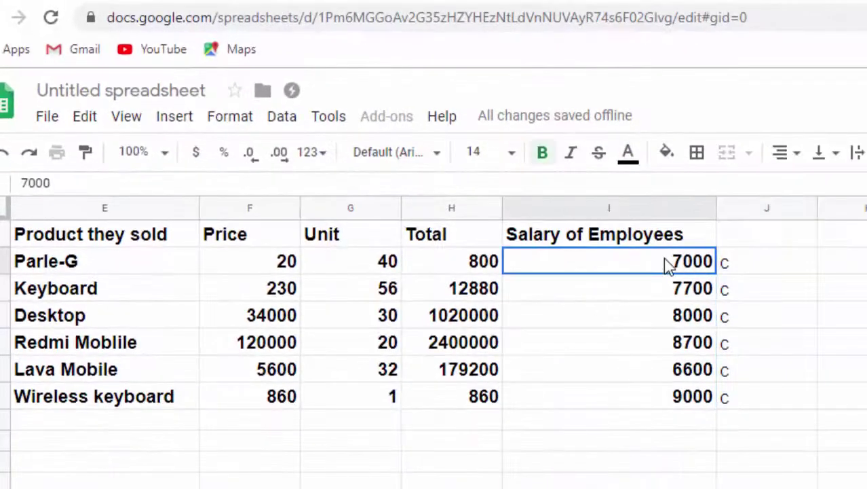
{"action": "key", "text": "Delete"}
{"action": "type", "text": "5"}
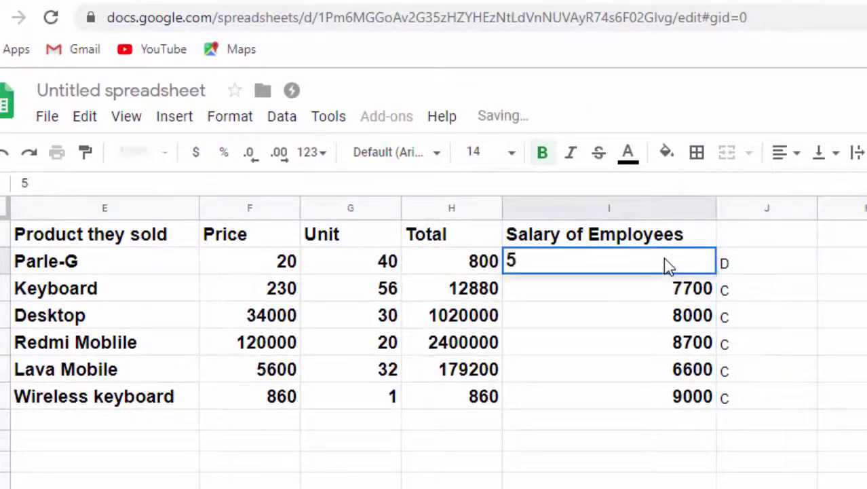
{"action": "type", "text": "000"}
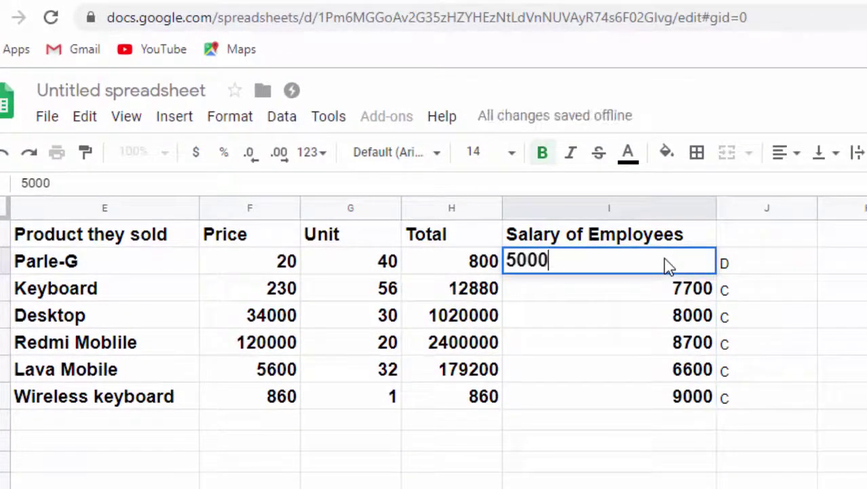
{"action": "key", "text": "Return"}
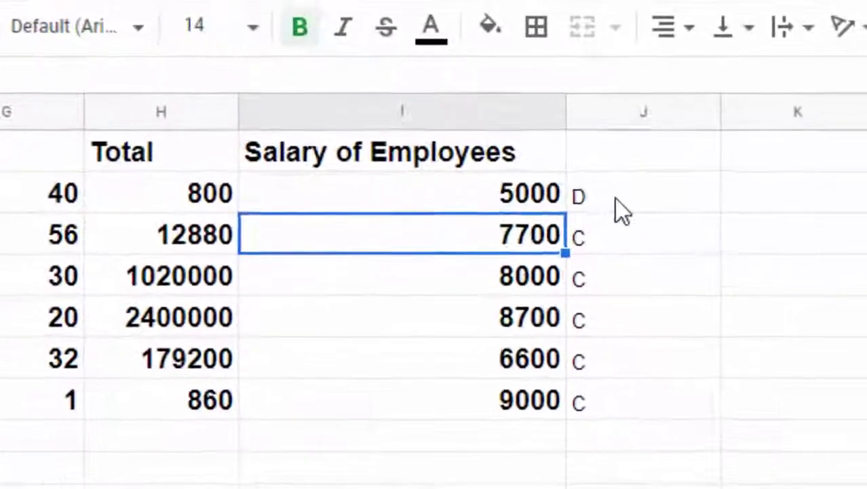
Recopy the J2 grade formula down to J7 so row 2 shows D
{"action": "left_click", "coordinate": [616, 199]}
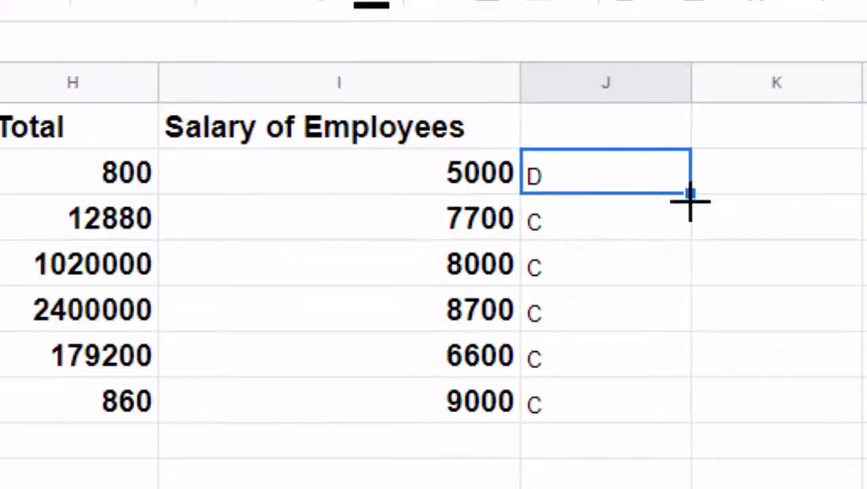
{"action": "left_click_drag", "start_coordinate": [690, 200], "coordinate": [674, 400]}
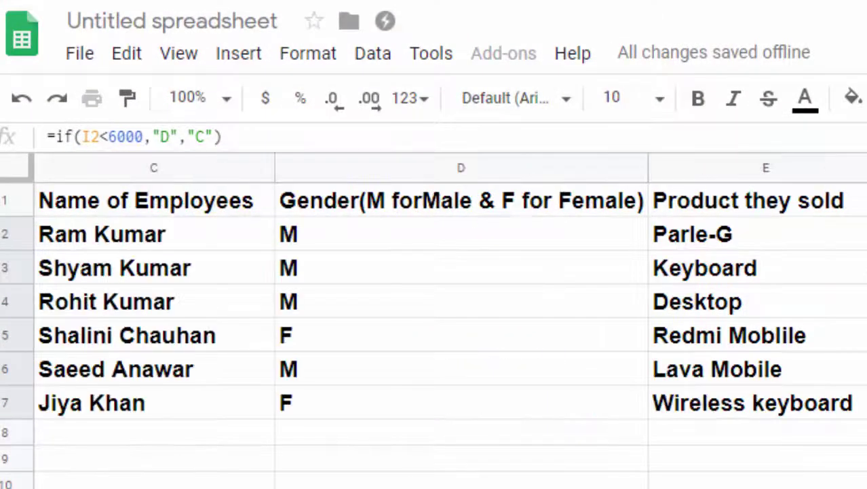
{"action": "left_click", "coordinate": [524, 168]}
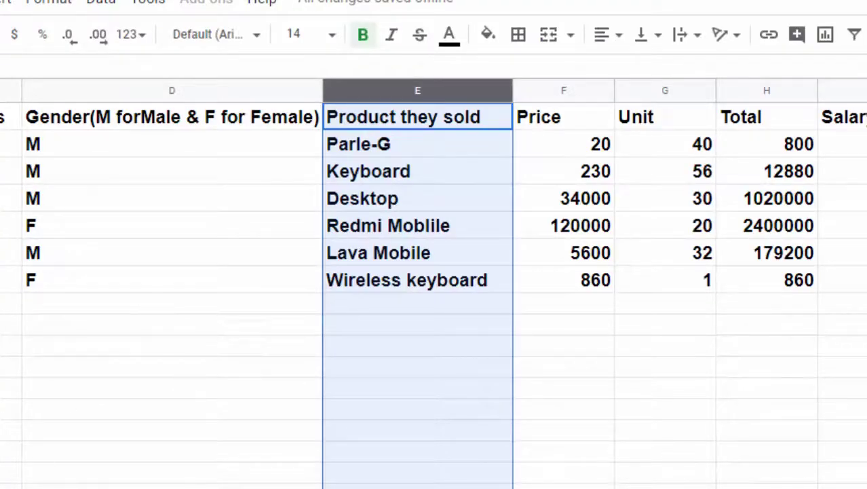
{"action": "scroll", "coordinate": [434, 285], "scroll_direction": "right", "scroll_amount": 5}
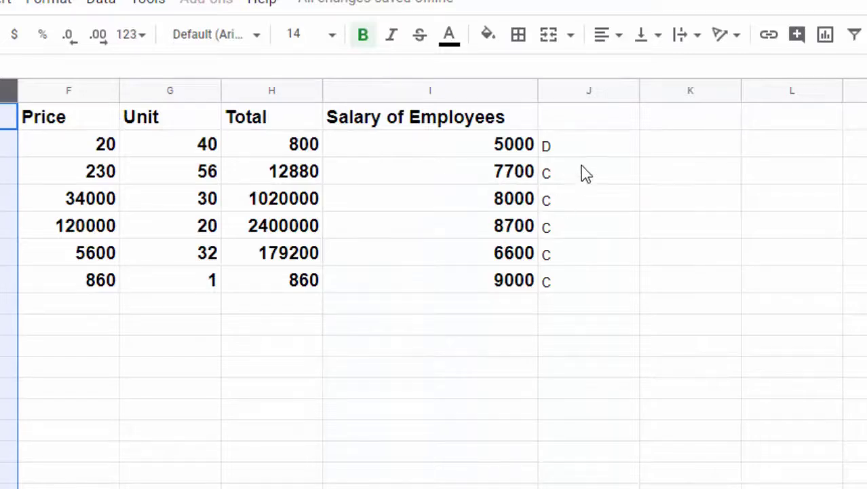
{"action": "left_click", "coordinate": [574, 145]}
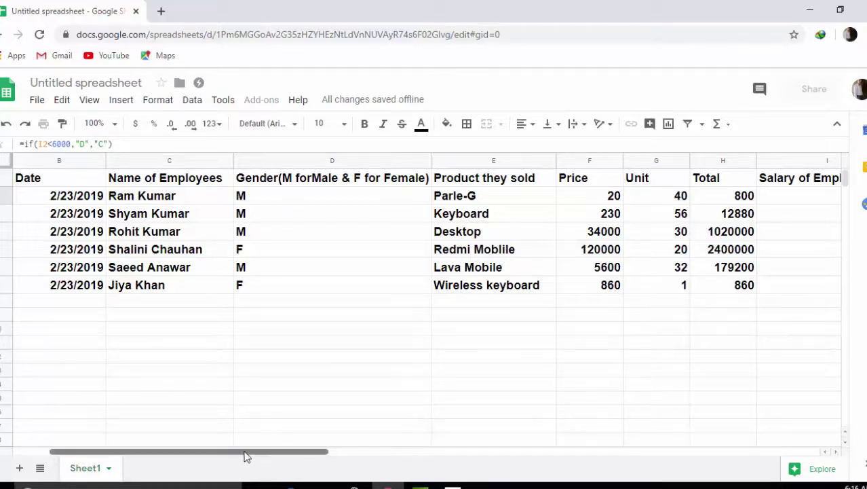
{"action": "left_click_drag", "start_coordinate": [244, 456], "coordinate": [300, 454]}
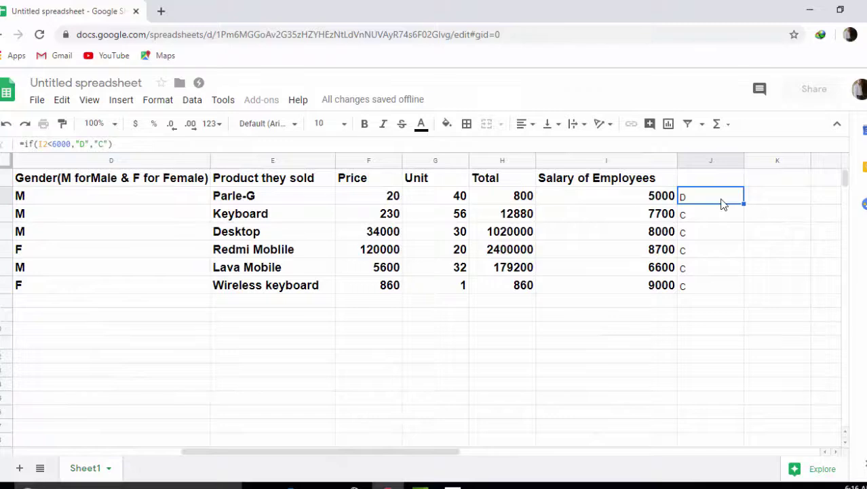
Change the grade test to I2>=6000 in J2 and refill it down column J
{"action": "double_click", "coordinate": [722, 200]}
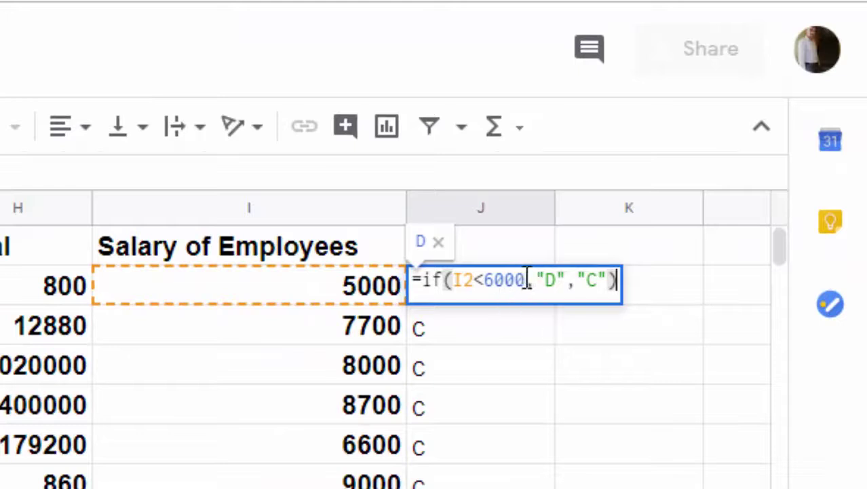
{"action": "left_click", "coordinate": [527, 280]}
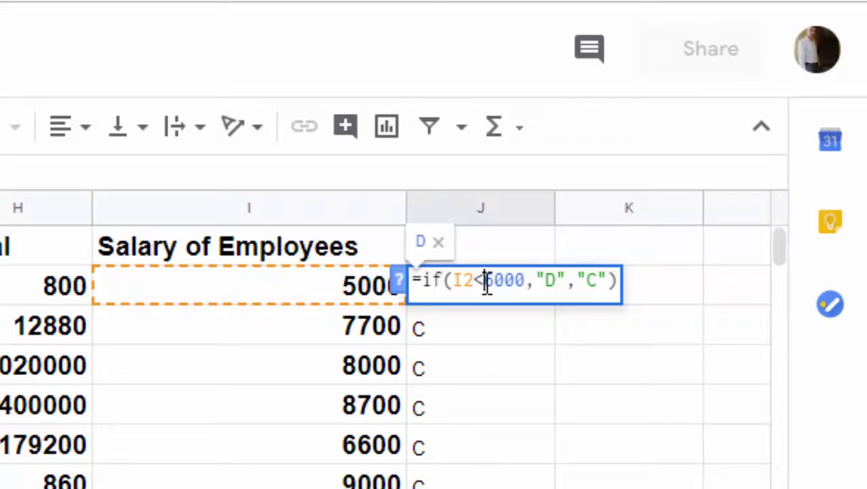
{"action": "key", "text": "BackSpace"}
{"action": "type", "text": ">"}
{"action": "type", "text": "="}
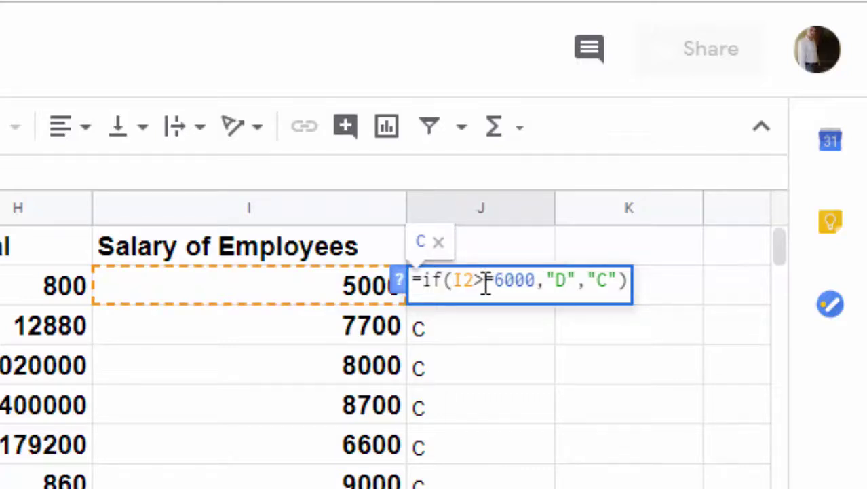
{"action": "key", "text": "Return"}
{"action": "left_click", "coordinate": [485, 288]}
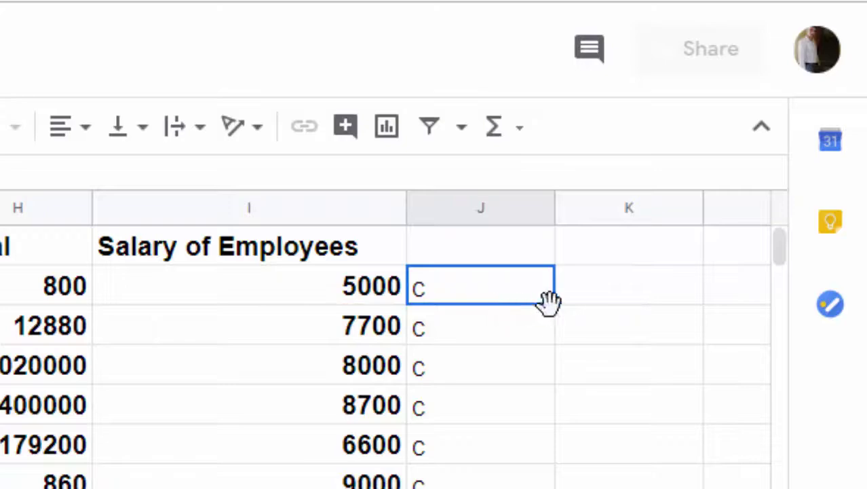
{"action": "left_click_drag", "start_coordinate": [554, 304], "coordinate": [554, 475]}
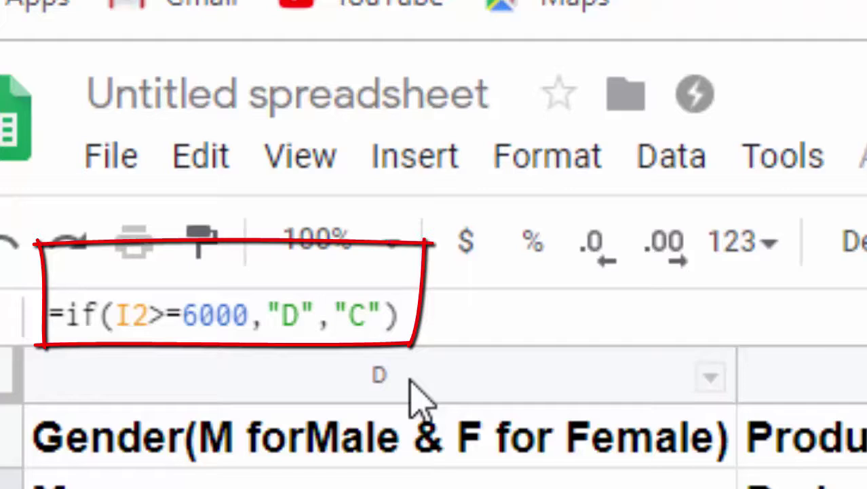
Swap the grade letters to =if(I2>=6000,"C","D") and copy it down column J
{"action": "left_click", "coordinate": [305, 315]}
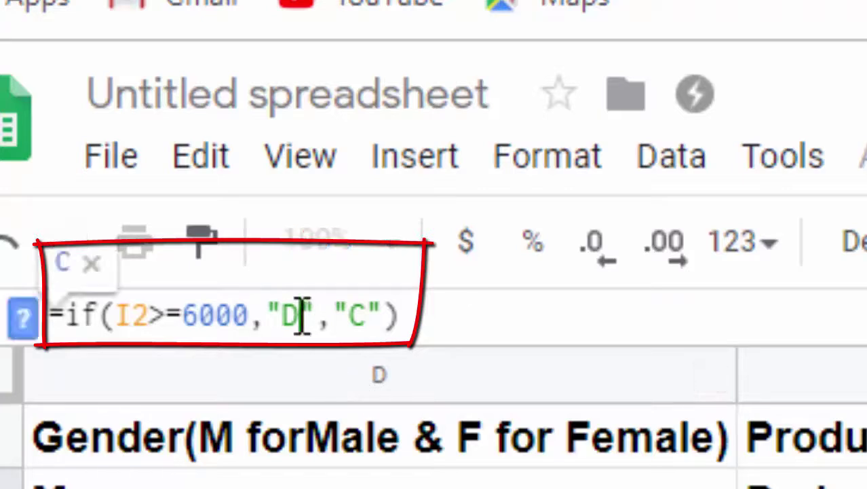
{"action": "key", "text": "BackSpace"}
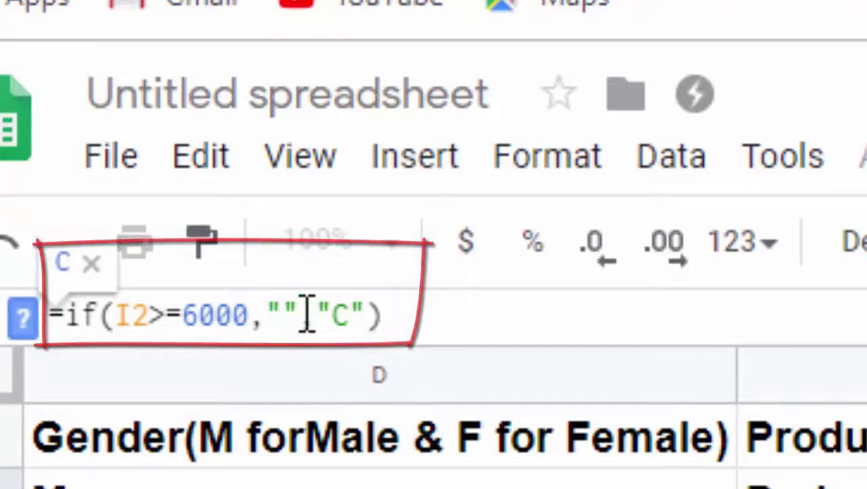
{"action": "type", "text": "C"}
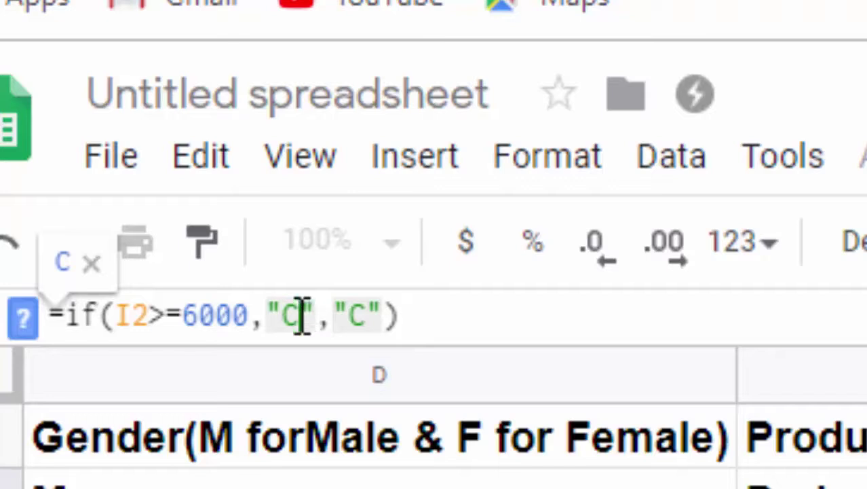
{"action": "left_click", "coordinate": [367, 316]}
{"action": "key", "text": "BackSpace"}
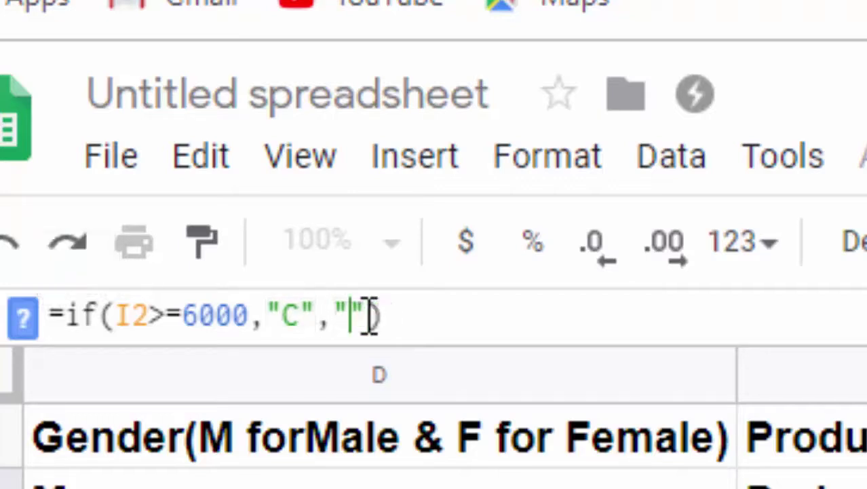
{"action": "type", "text": "D"}
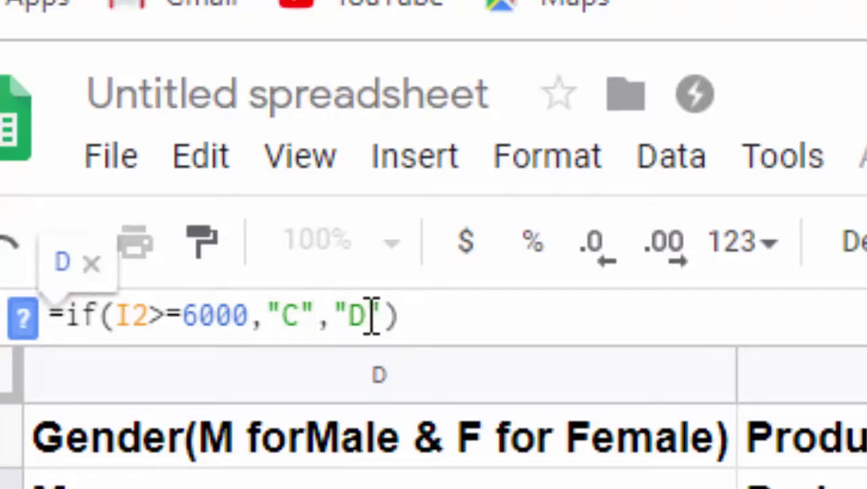
{"action": "key", "text": "Return"}
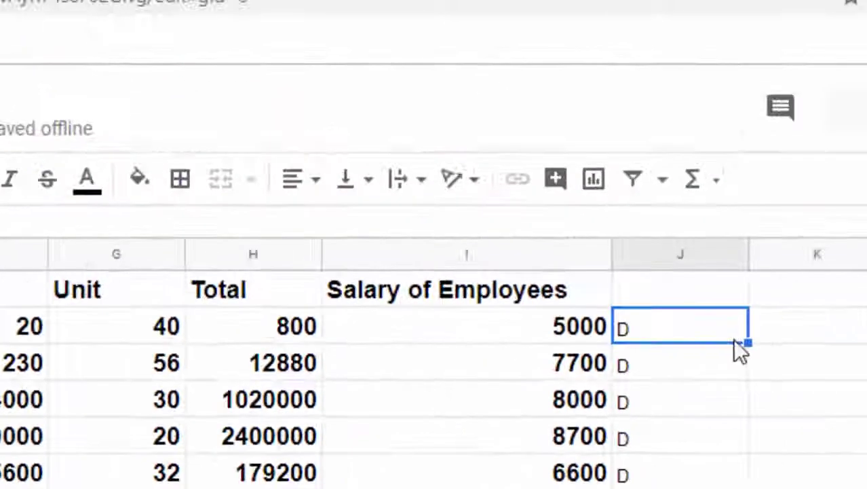
{"action": "left_click_drag", "start_coordinate": [748, 342], "coordinate": [781, 438]}
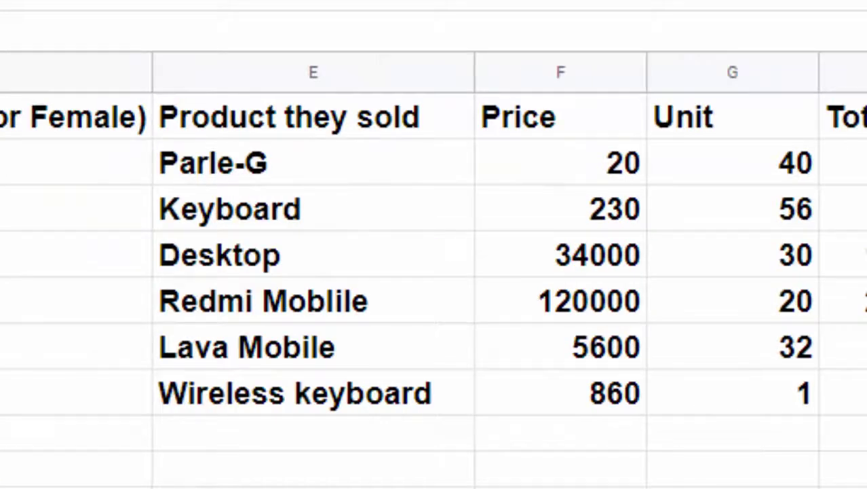
Apply All borders to the employee table A1:J7
{"action": "left_click_drag", "start_coordinate": [68, 163], "coordinate": [814, 346]}
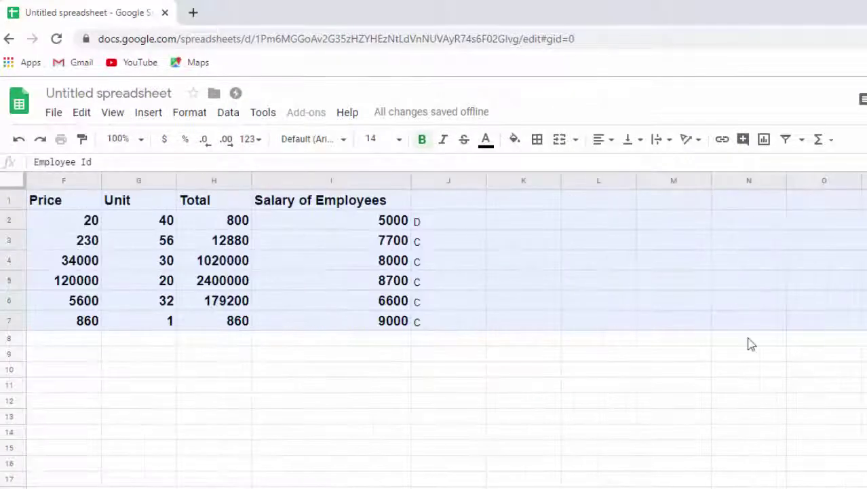
{"action": "mouse_move", "coordinate": [814, 346]}
{"action": "left_mouse_down"}
{"action": "mouse_move", "coordinate": [426, 338]}
{"action": "mouse_move", "coordinate": [419, 325]}
{"action": "left_mouse_up"}
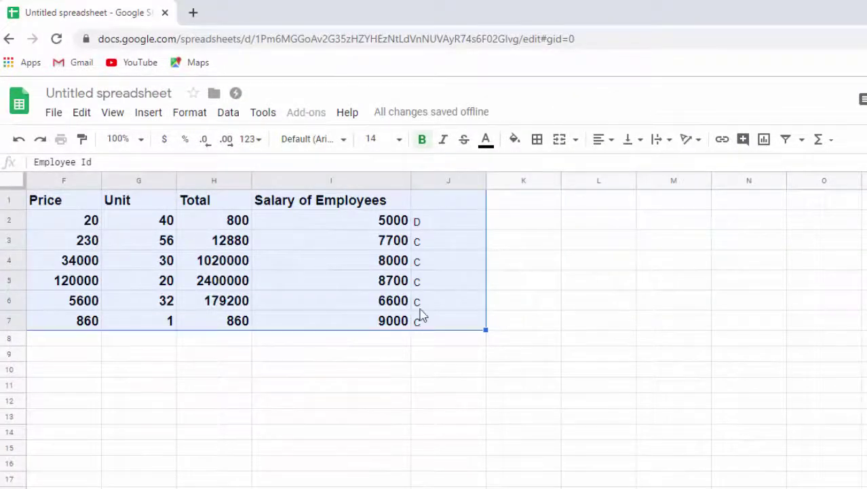
{"action": "left_click", "coordinate": [422, 139]}
{"action": "left_click", "coordinate": [537, 141]}
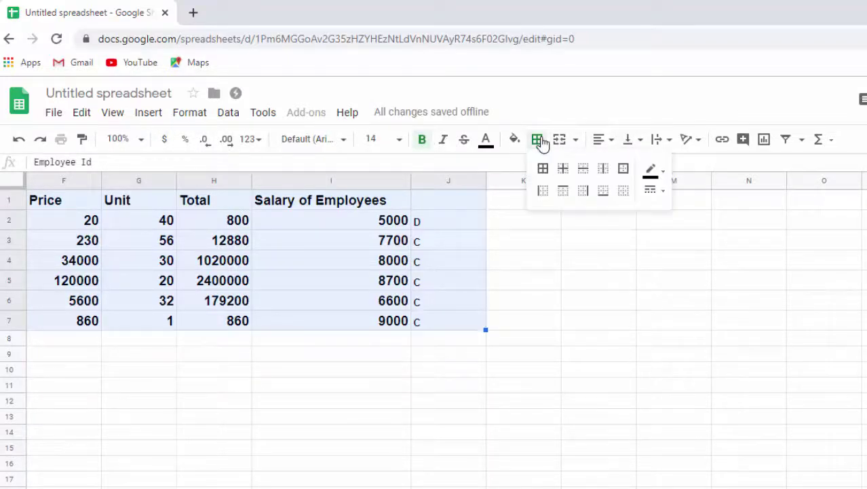
{"action": "left_click", "coordinate": [544, 169]}
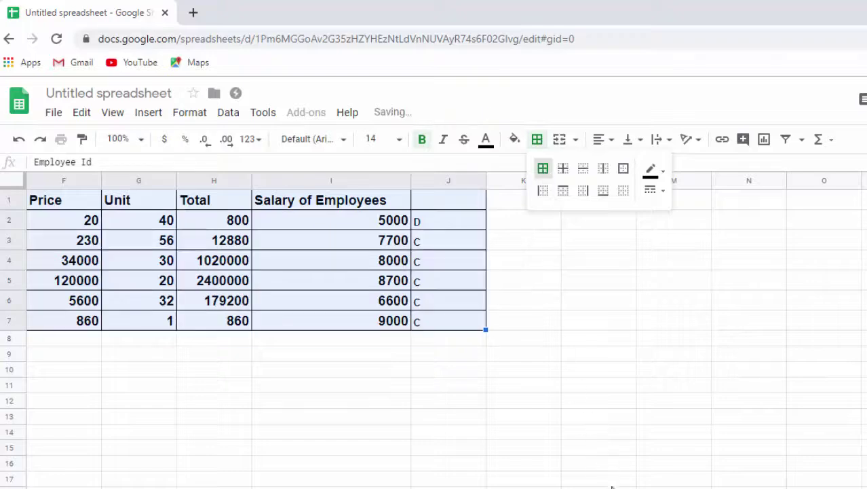
{"action": "scroll", "coordinate": [434, 306], "scroll_direction": "left", "scroll_amount": 5}
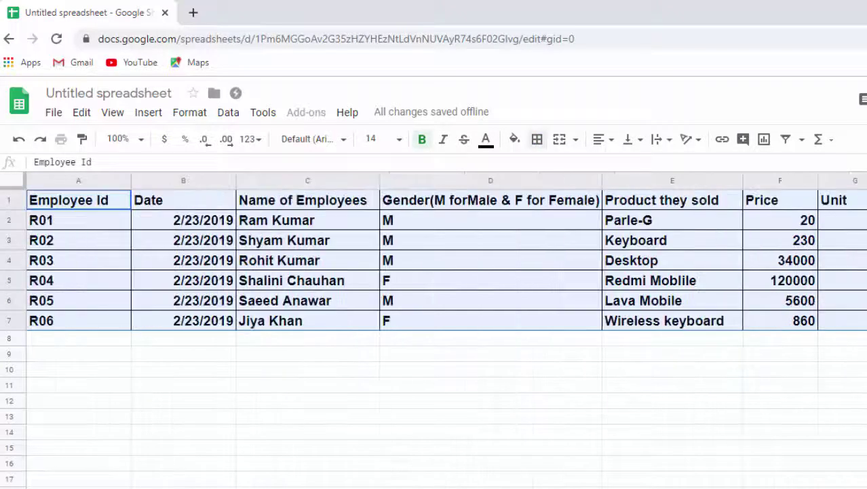
Insert a new empty column to the right of the Total column
{"action": "left_click", "coordinate": [345, 421]}
{"action": "type", "text": "t"}
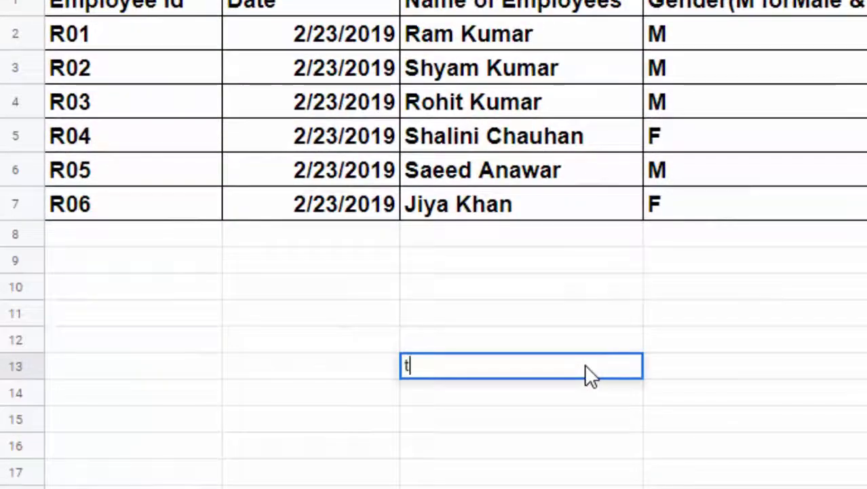
{"action": "type", "text": "a"}
{"action": "right_click", "coordinate": [588, 181]}
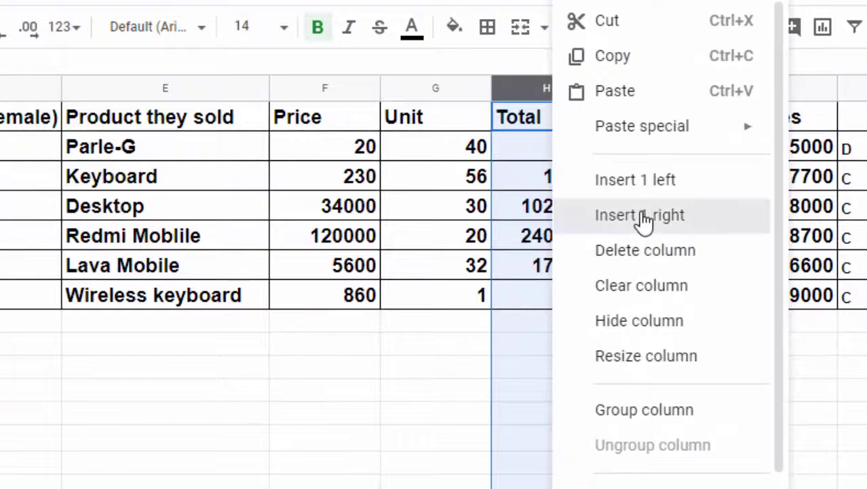
{"action": "left_click", "coordinate": [643, 216]}
Label column I 'Tax Amount' and widen it to fit the heading
{"action": "left_click", "coordinate": [632, 128]}
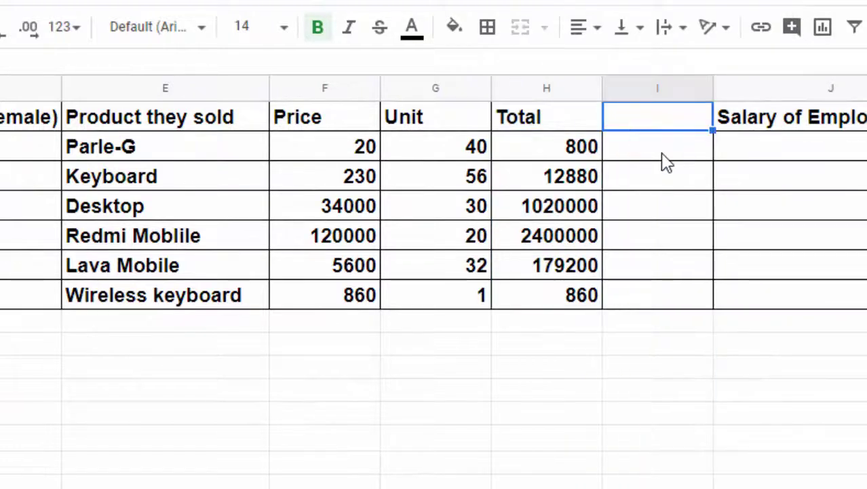
{"action": "type", "text": "Tax "}
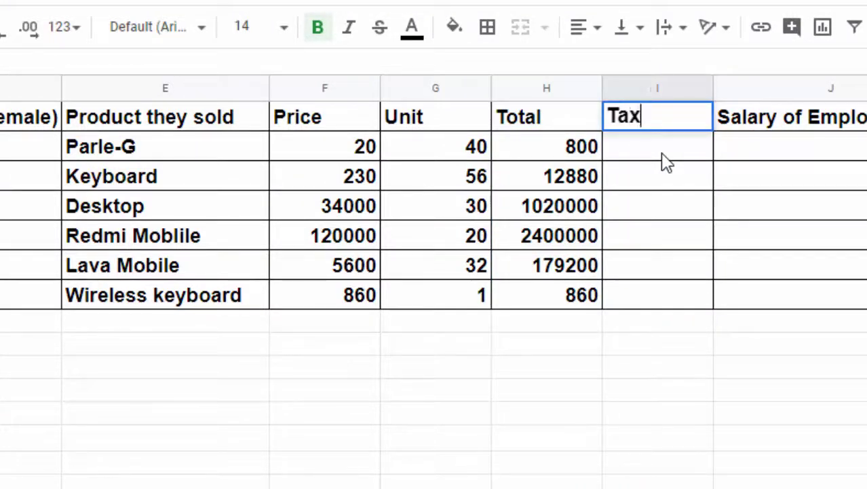
{"action": "type", "text": "Amou"}
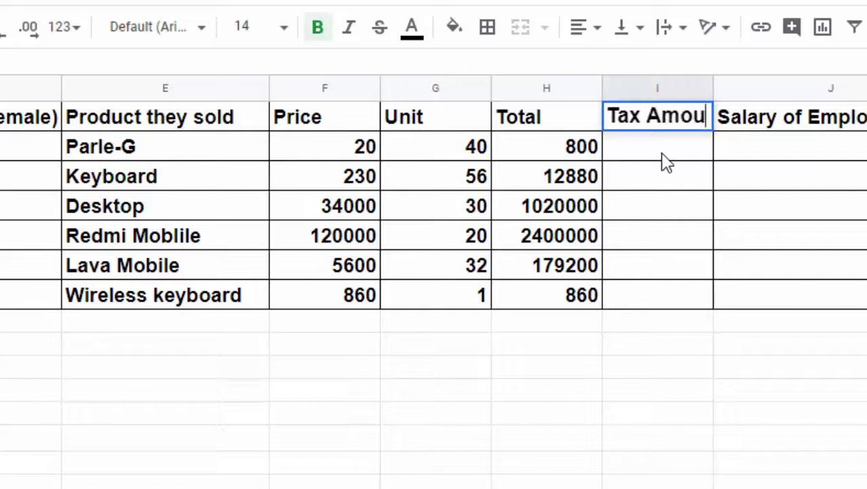
{"action": "type", "text": "nt"}
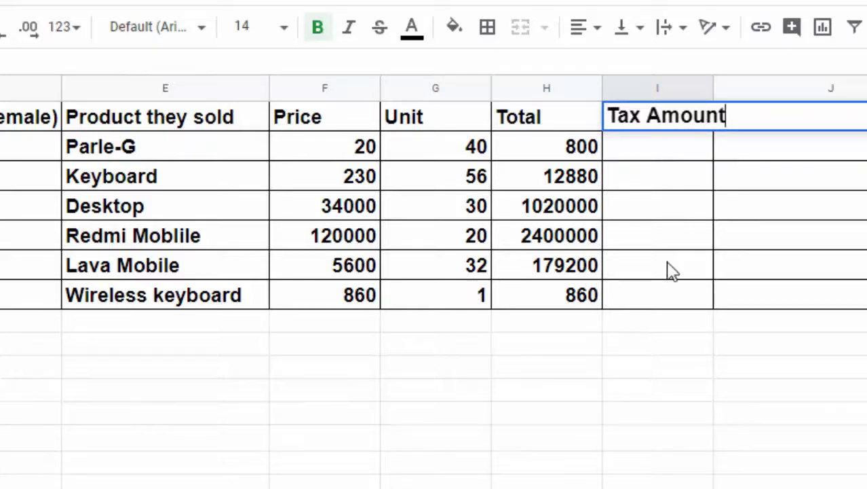
{"action": "left_click", "coordinate": [655, 412]}
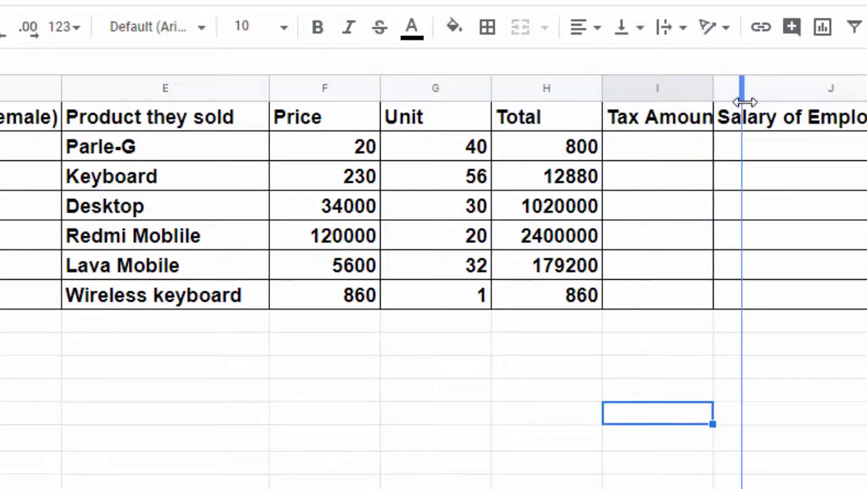
{"action": "left_click_drag", "start_coordinate": [712, 86], "coordinate": [745, 86]}
{"action": "left_click", "coordinate": [696, 154]}
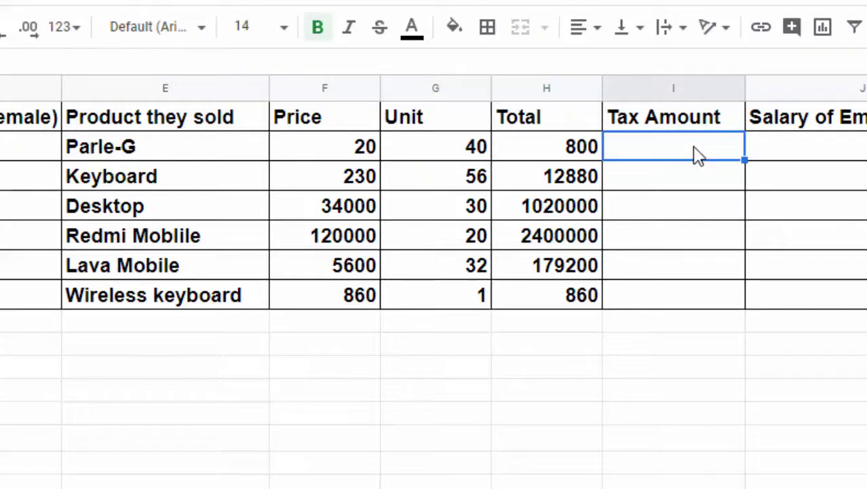
Enter =H2*C14 in I2, multiplying Total by the 5.60% tax rate to get 44.8
{"action": "type", "text": "="}
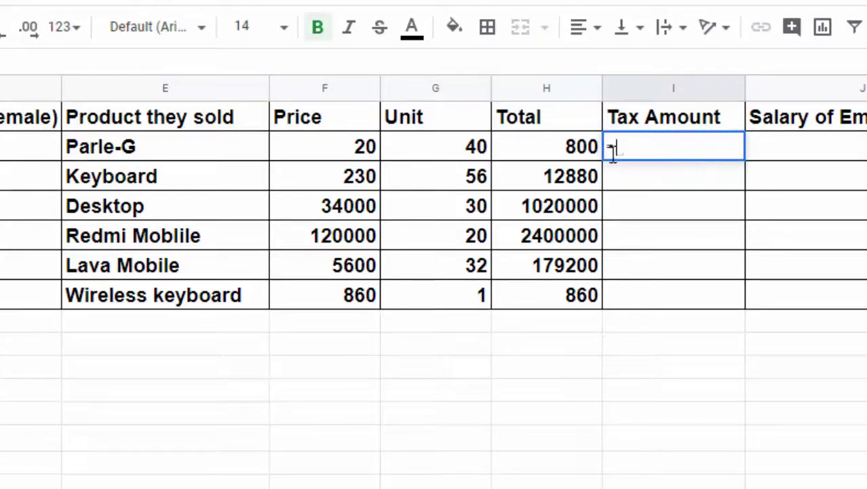
{"action": "left_click", "coordinate": [550, 147]}
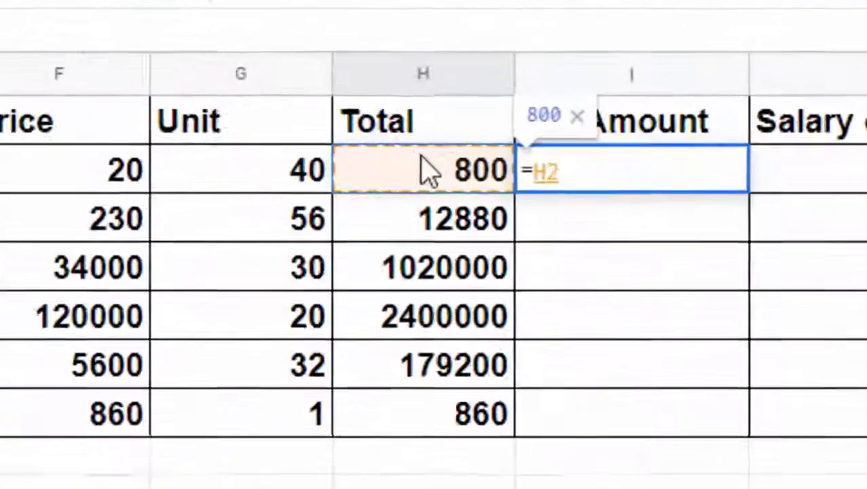
{"action": "type", "text": "*"}
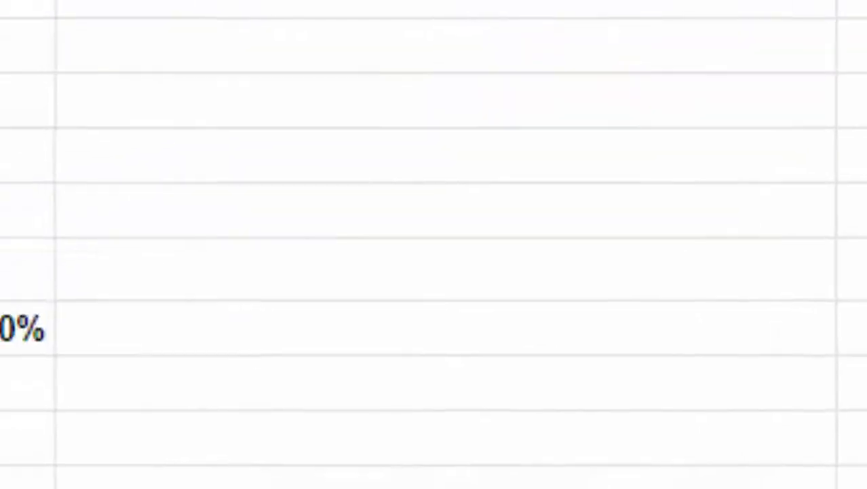
{"action": "left_click", "coordinate": [485, 307]}
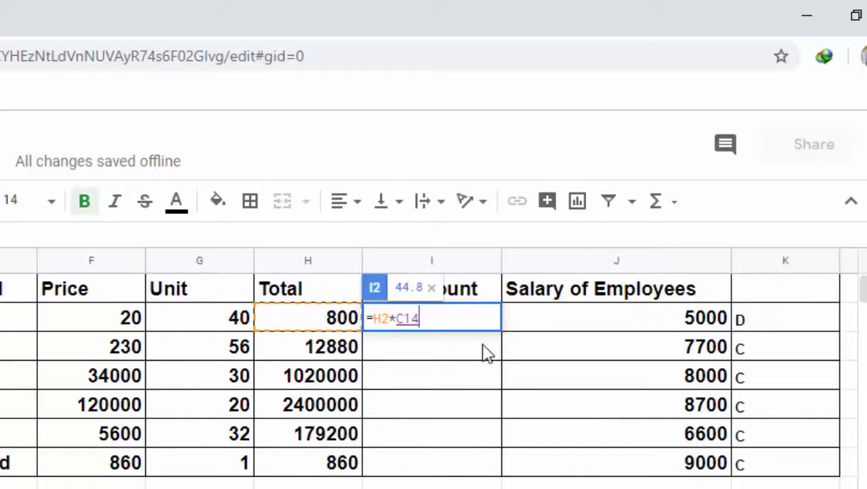
{"action": "key", "text": "Return"}
Copy the I2 tax formula down to I7, which yields zeros in the lower rows
{"action": "left_click", "coordinate": [475, 322]}
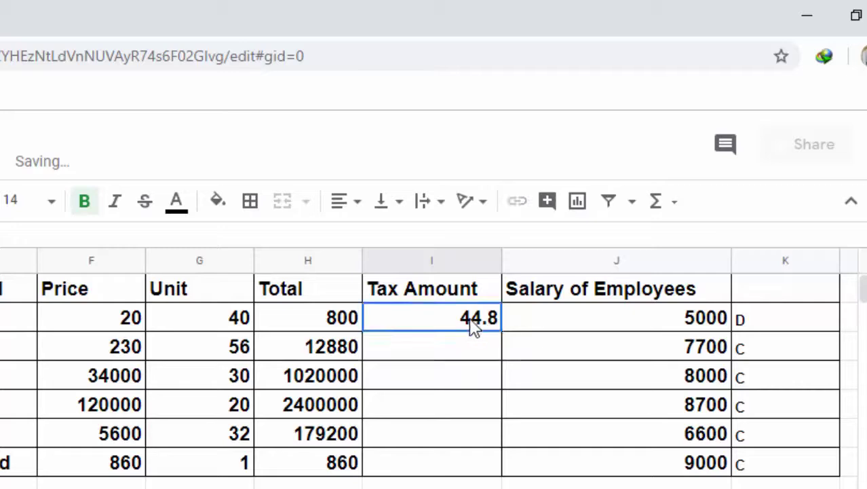
{"action": "left_click_drag", "start_coordinate": [501, 331], "coordinate": [502, 458]}
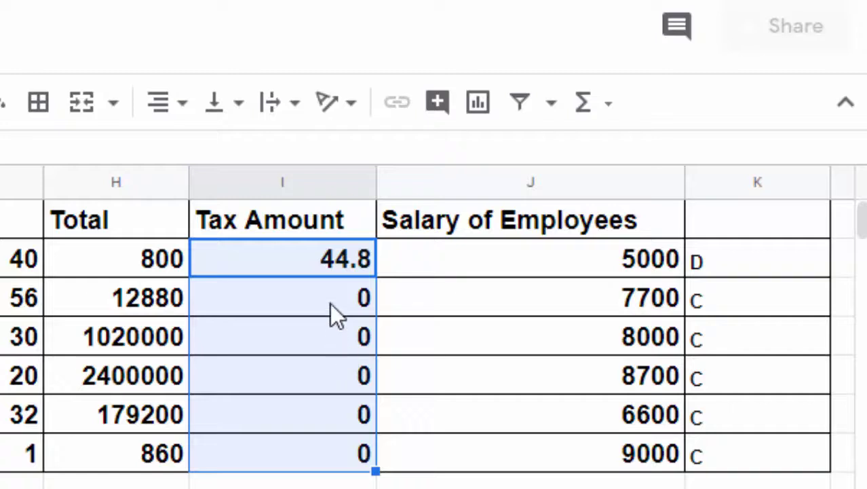
{"action": "left_click", "coordinate": [321, 255]}
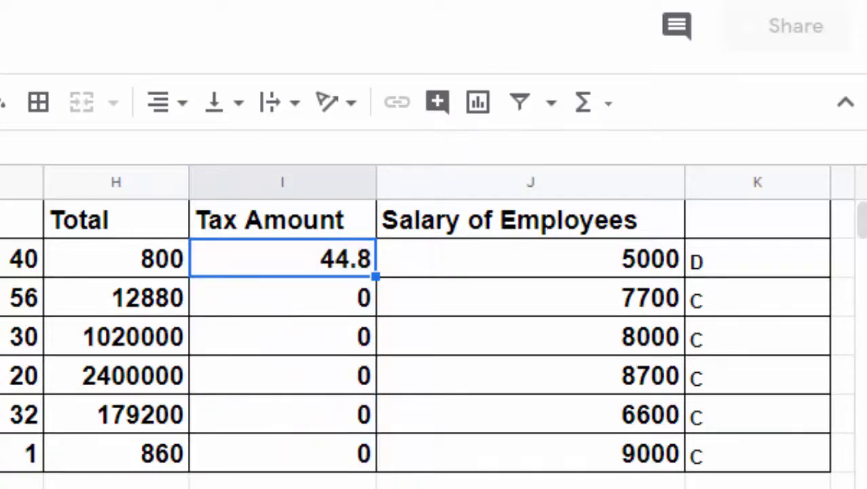
{"action": "scroll", "coordinate": [434, 326], "scroll_direction": "left", "scroll_amount": 4}
{"action": "scroll", "coordinate": [434, 326], "scroll_direction": "left", "scroll_amount": 3}
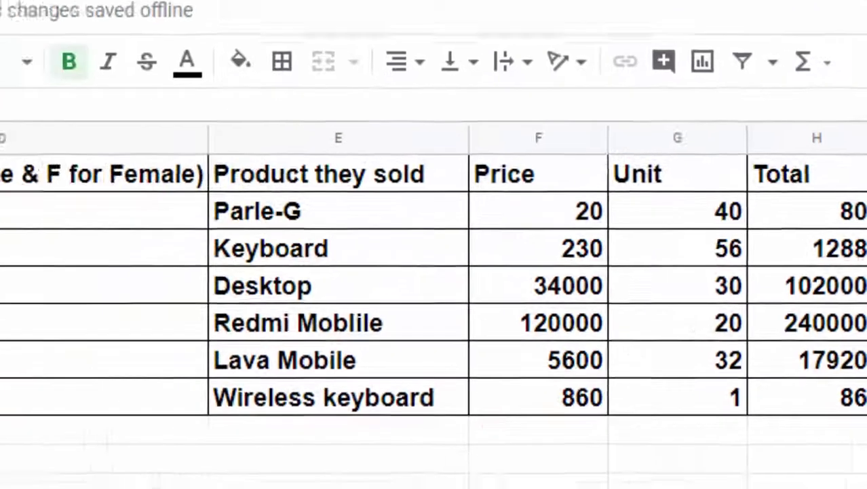
{"action": "left_click", "coordinate": [375, 464]}
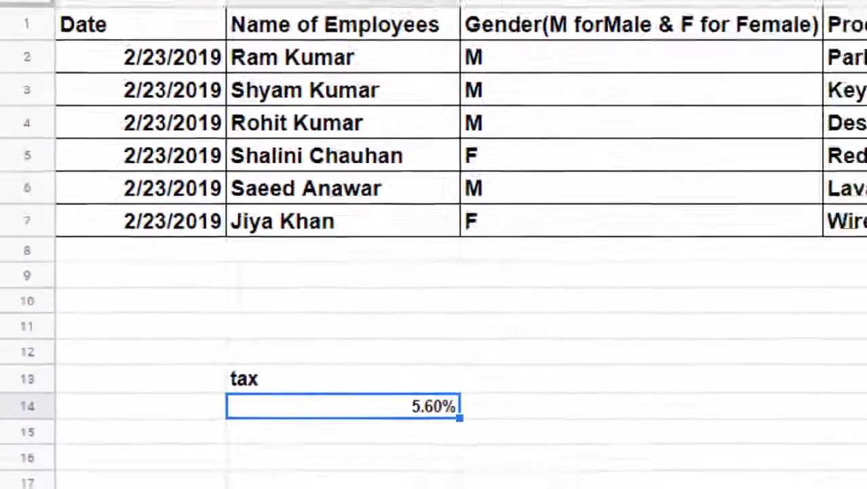
{"action": "left_click_drag", "start_coordinate": [314, 450], "coordinate": [337, 451]}
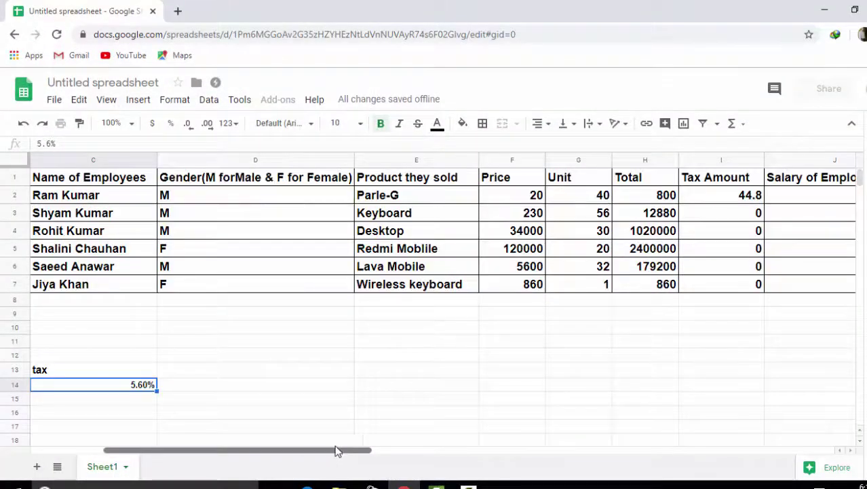
{"action": "left_click", "coordinate": [713, 197]}
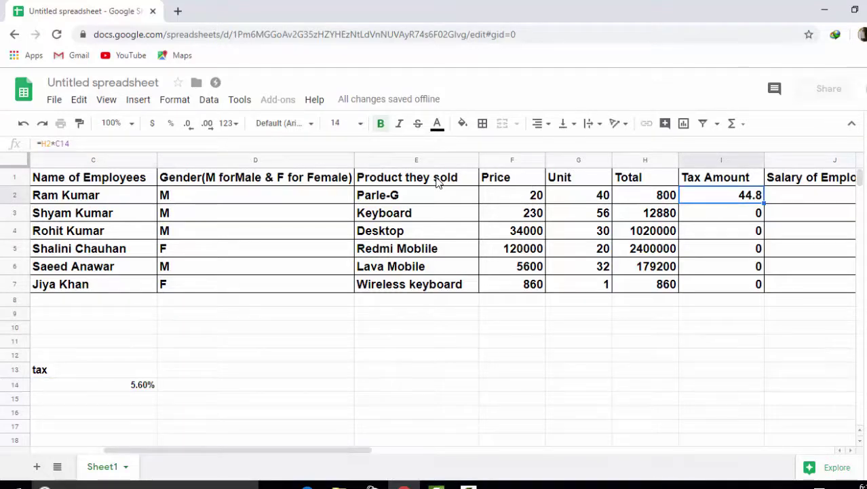
{"action": "key", "text": "F2"}
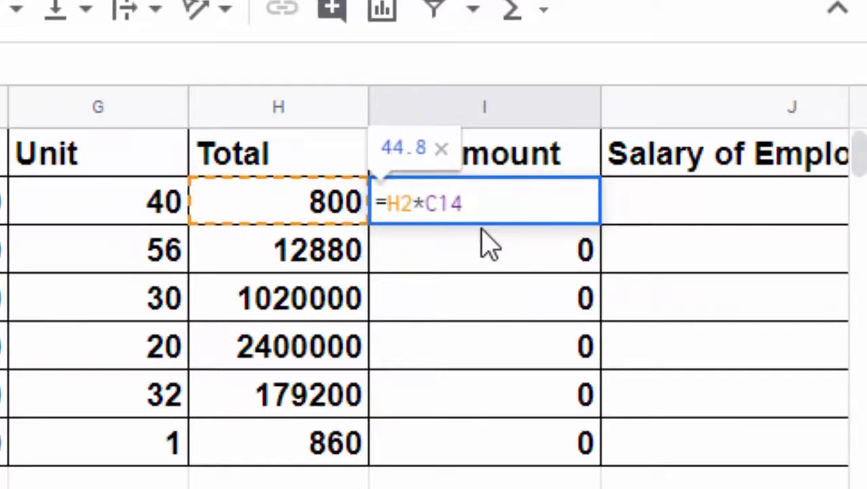
{"action": "key", "text": "Return"}
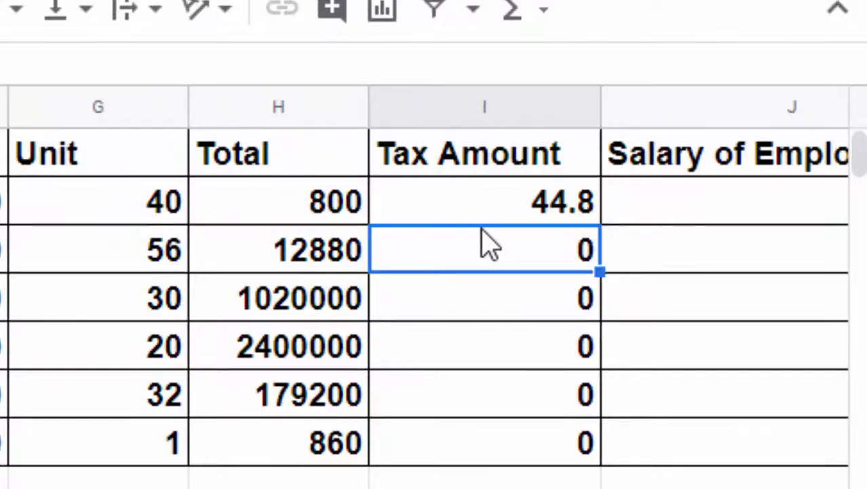
{"action": "double_click", "coordinate": [500, 274]}
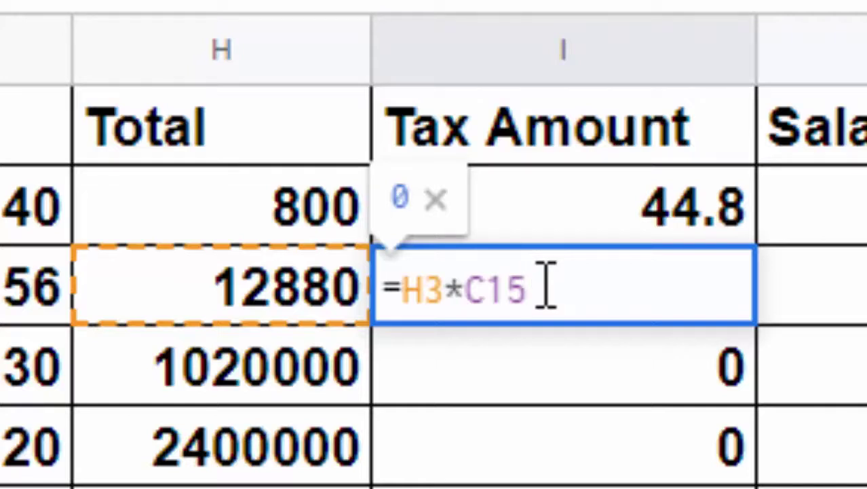
{"action": "key", "text": "Return"}
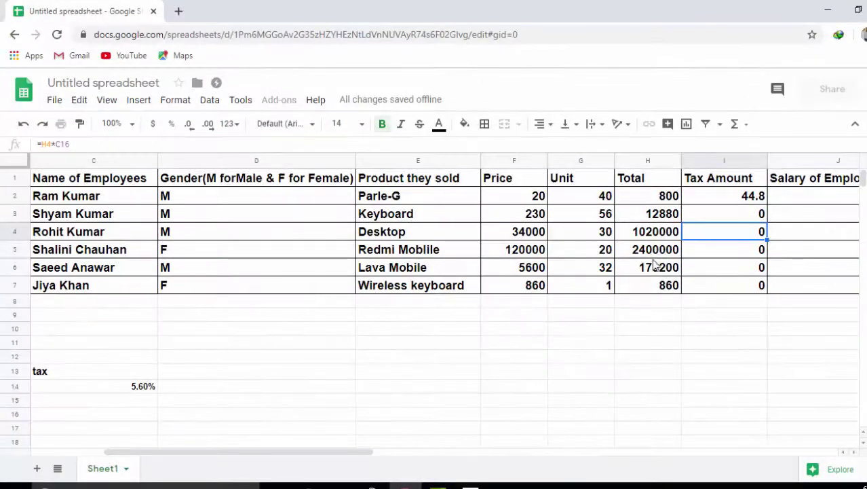
{"action": "left_click", "coordinate": [710, 199]}
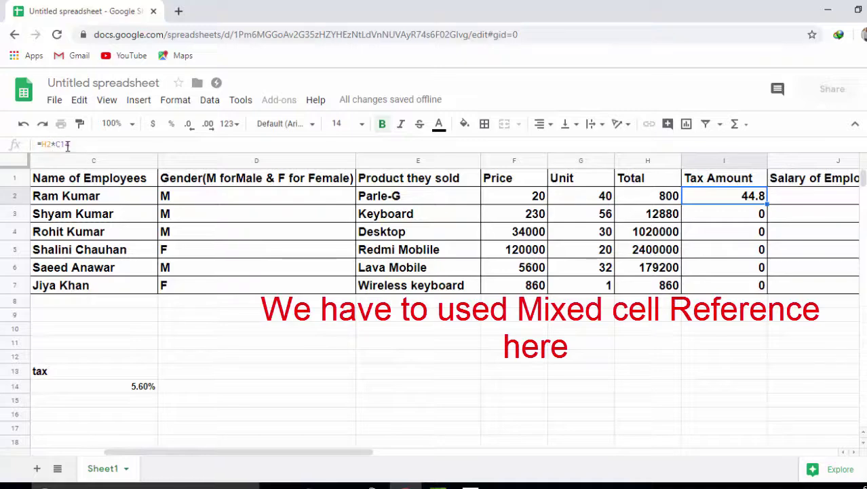
Change the I2 formula to =H2*C$14 so the tax-rate row stays locked
{"action": "left_click", "coordinate": [60, 145]}
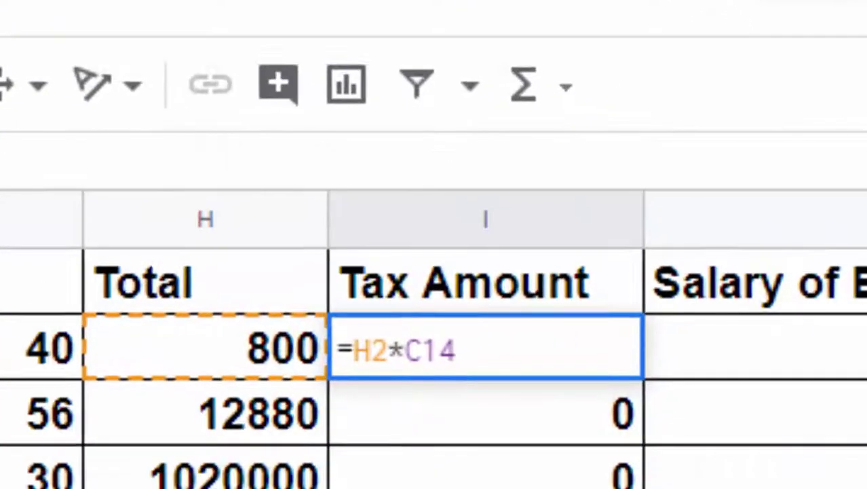
{"action": "key", "text": "BackSpace"}
{"action": "key", "text": "BackSpace"}
{"action": "key", "text": "BackSpace"}
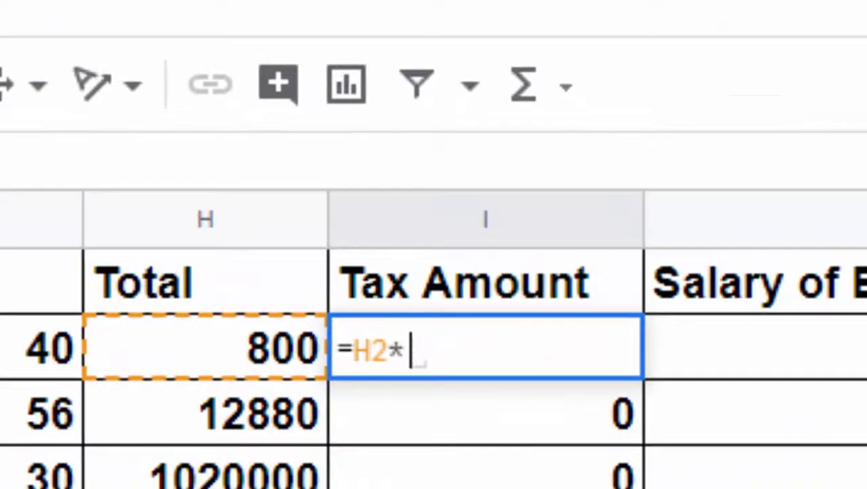
{"action": "type", "text": "C14"}
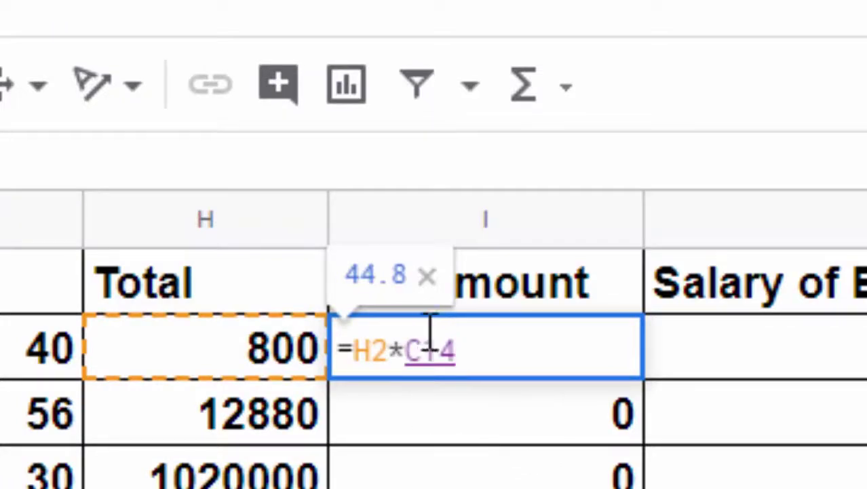
{"action": "left_click", "coordinate": [428, 356]}
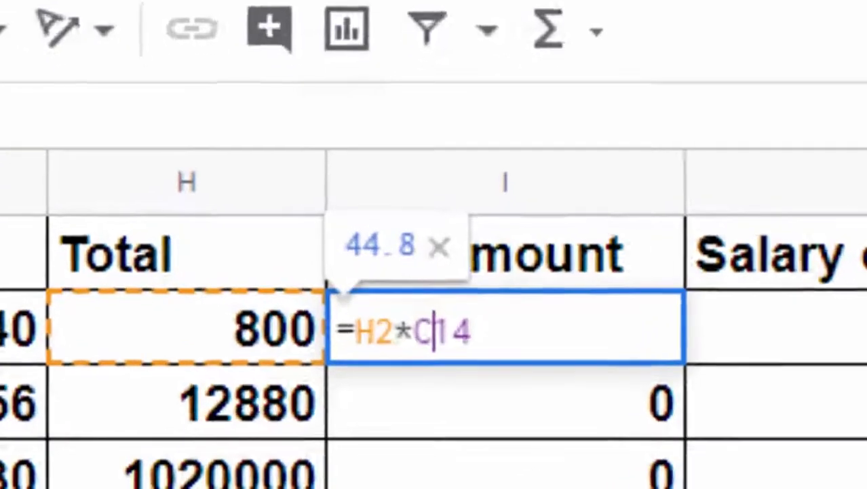
{"action": "type", "text": "$"}
{"action": "key", "text": "Return"}
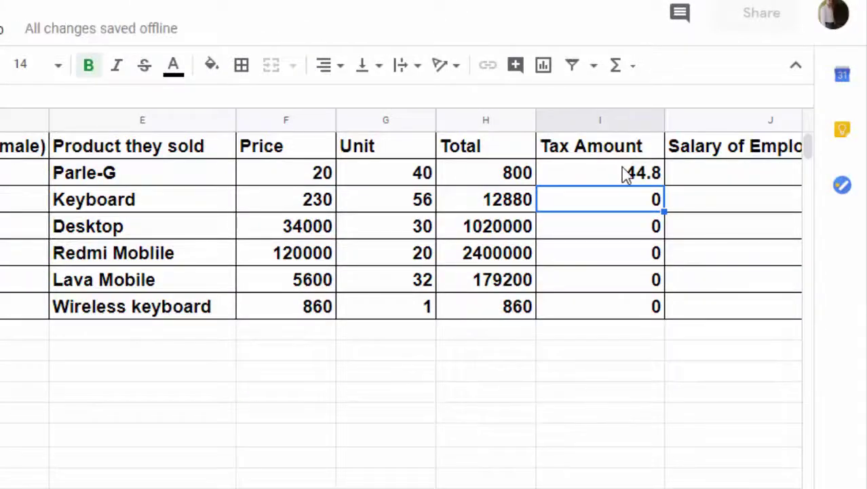
Fill the locked tax formula down to I7, giving 721.28, 57120, 134400, 10035.2 and 48.16
{"action": "left_click", "coordinate": [629, 171]}
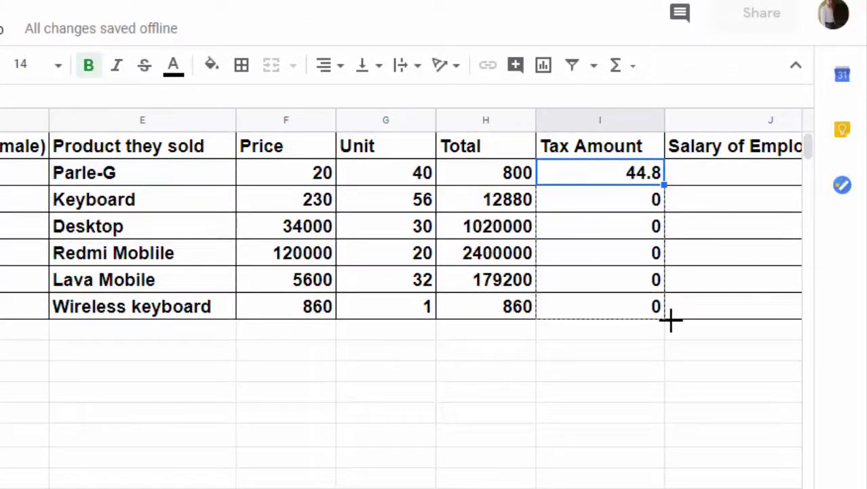
{"action": "left_click_drag", "start_coordinate": [665, 185], "coordinate": [669, 316]}
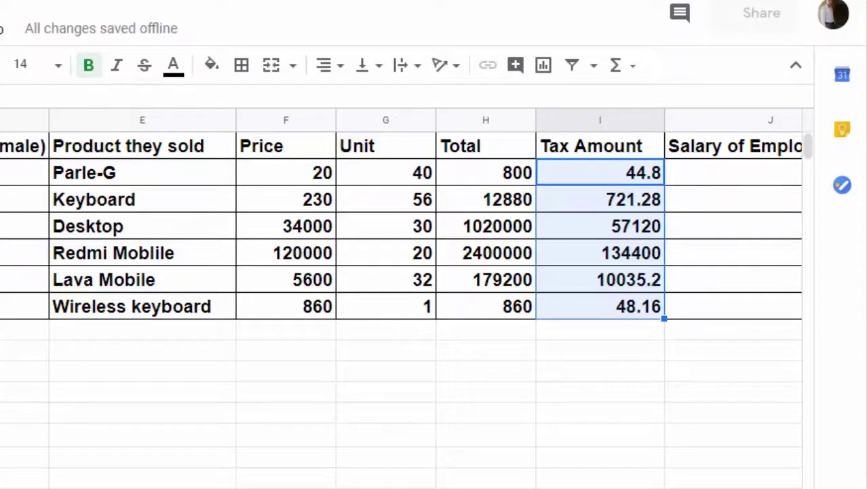
{"action": "scroll", "coordinate": [407, 271], "scroll_direction": "right", "scroll_amount": 3}
{"action": "scroll", "coordinate": [407, 271], "scroll_direction": "right", "scroll_amount": 4}
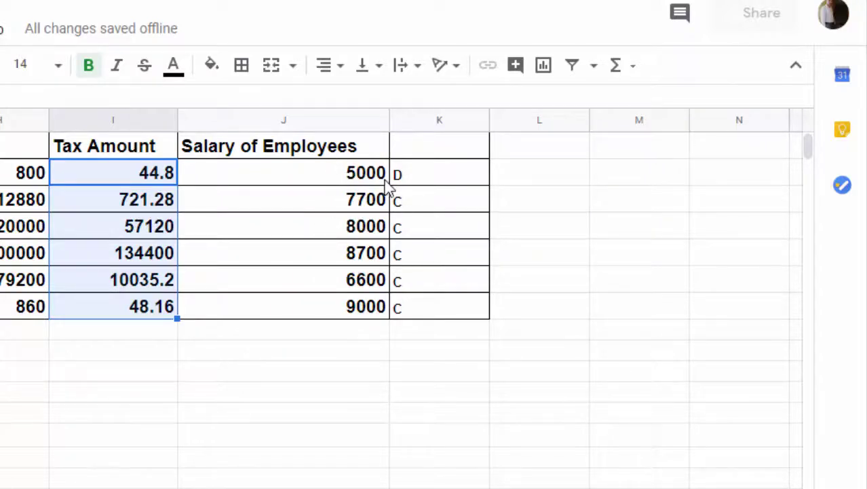
{"action": "left_click", "coordinate": [303, 208]}
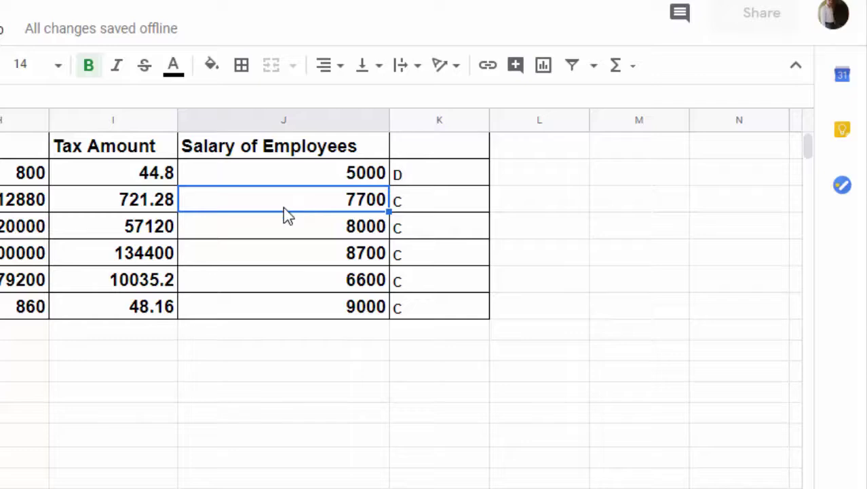